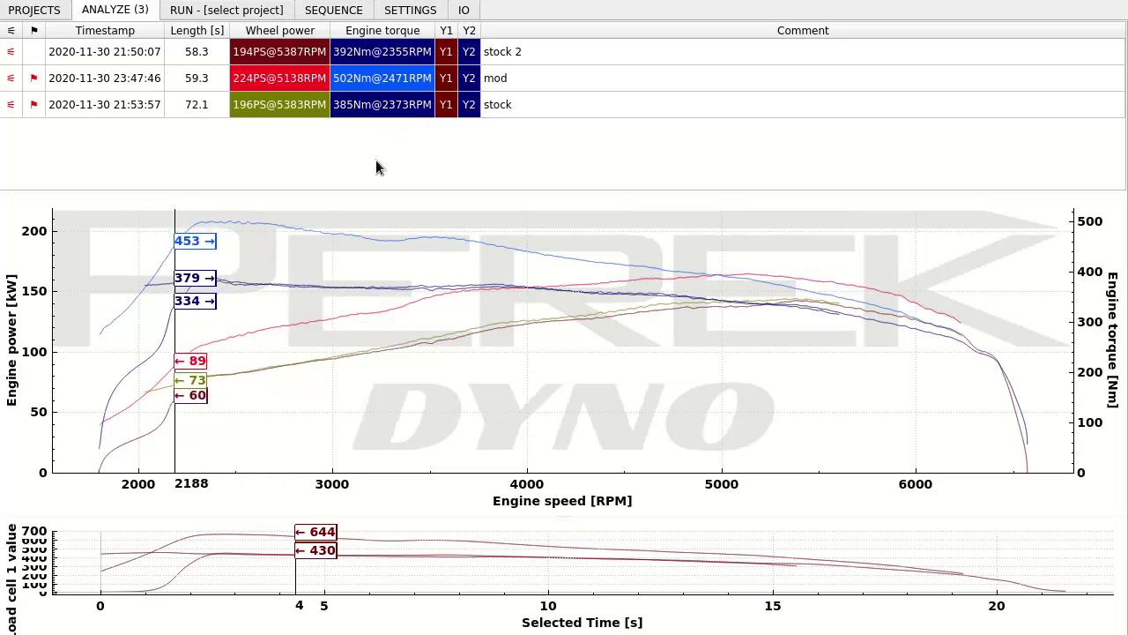
- Hide the stock run so only the stock 2 and mod torque and power curves remain
click(399, 55)
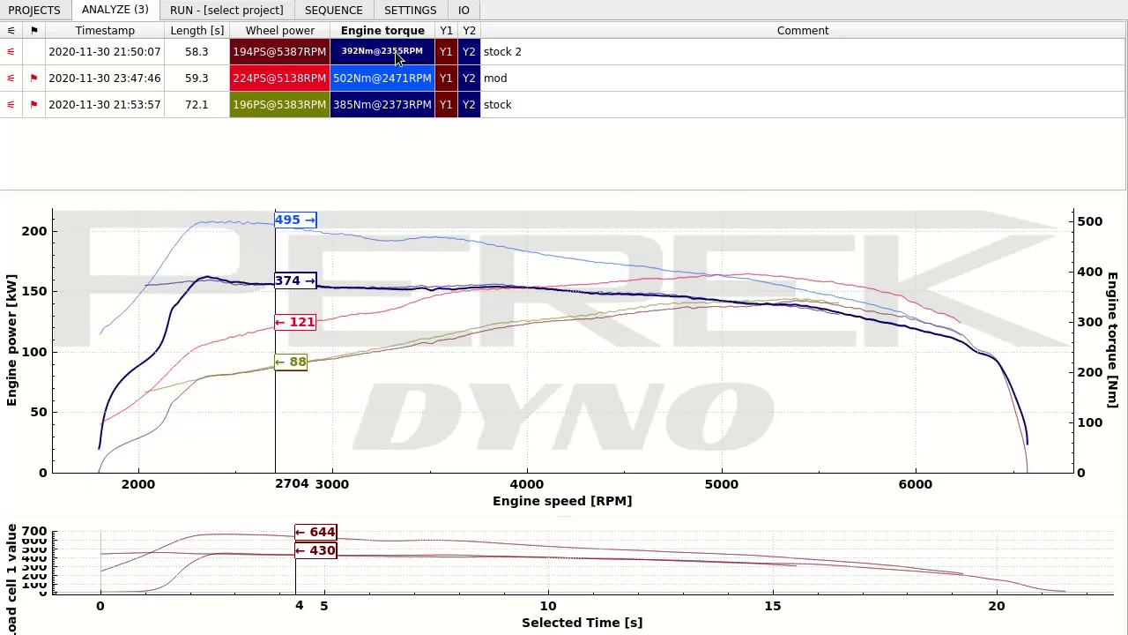
click(402, 79)
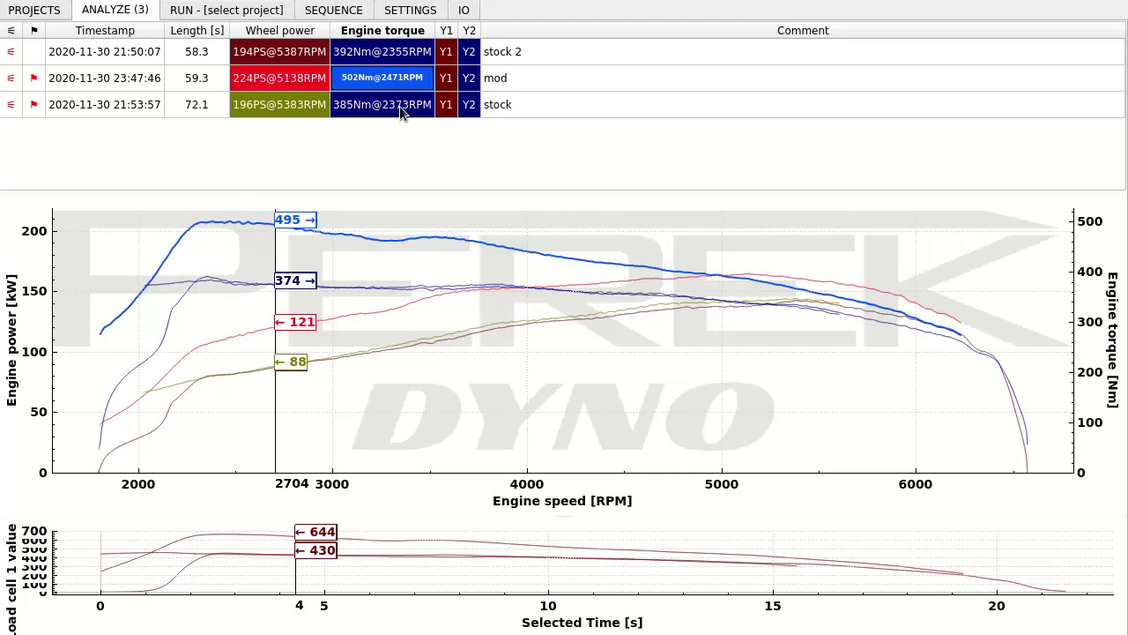
click(399, 106)
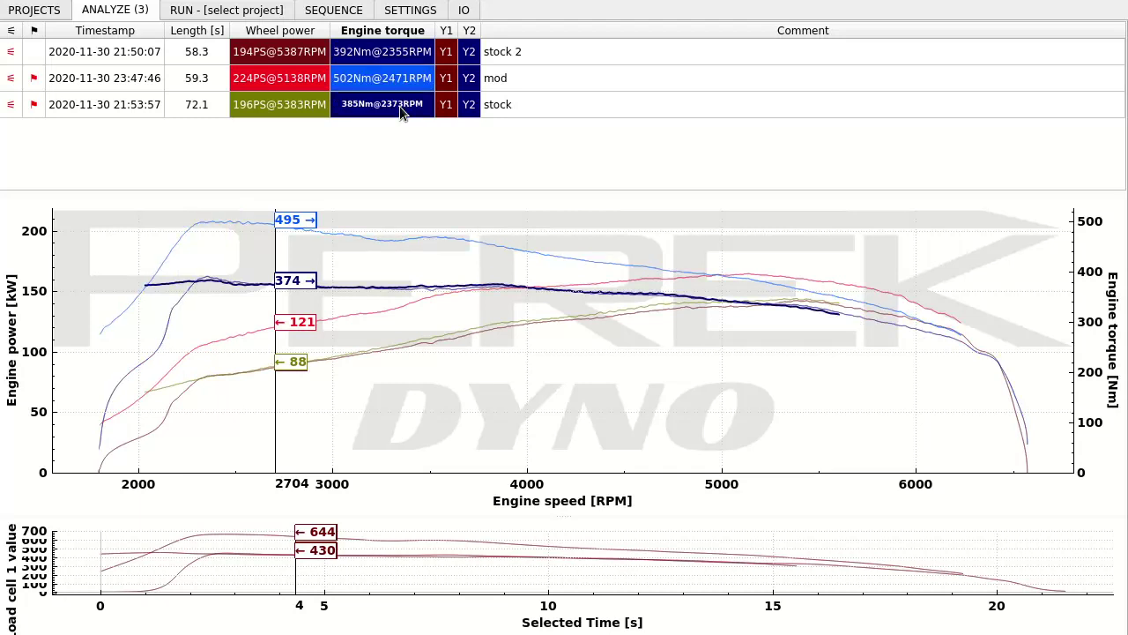
click(11, 106)
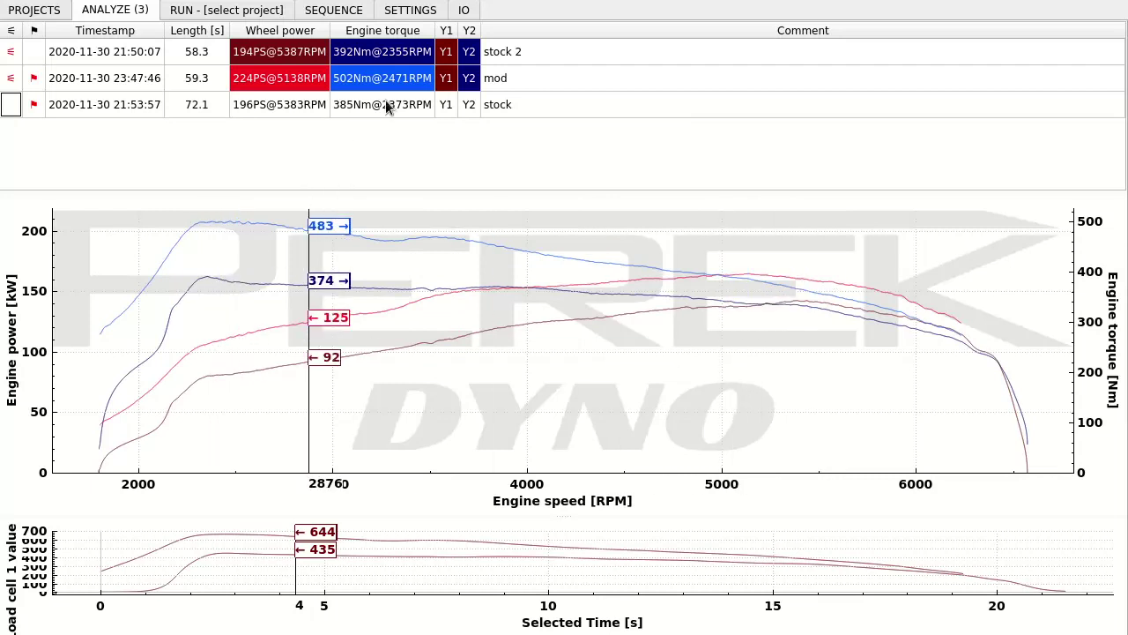
click(406, 84)
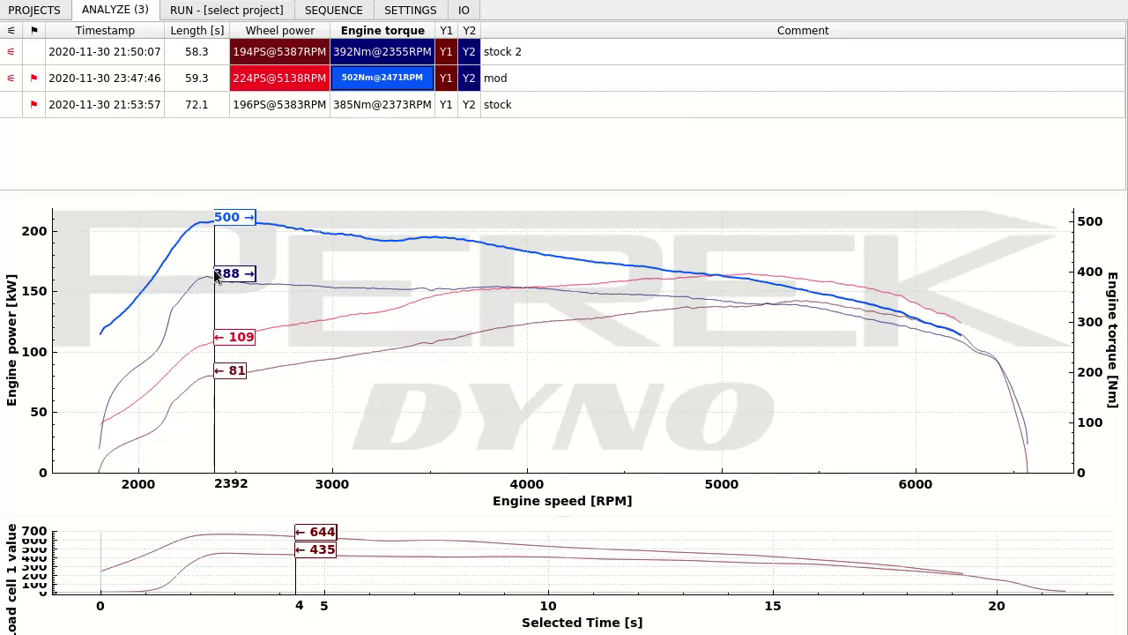
- Set the mod run's display range so its curves start near 2300 RPM
right_click(581, 79)
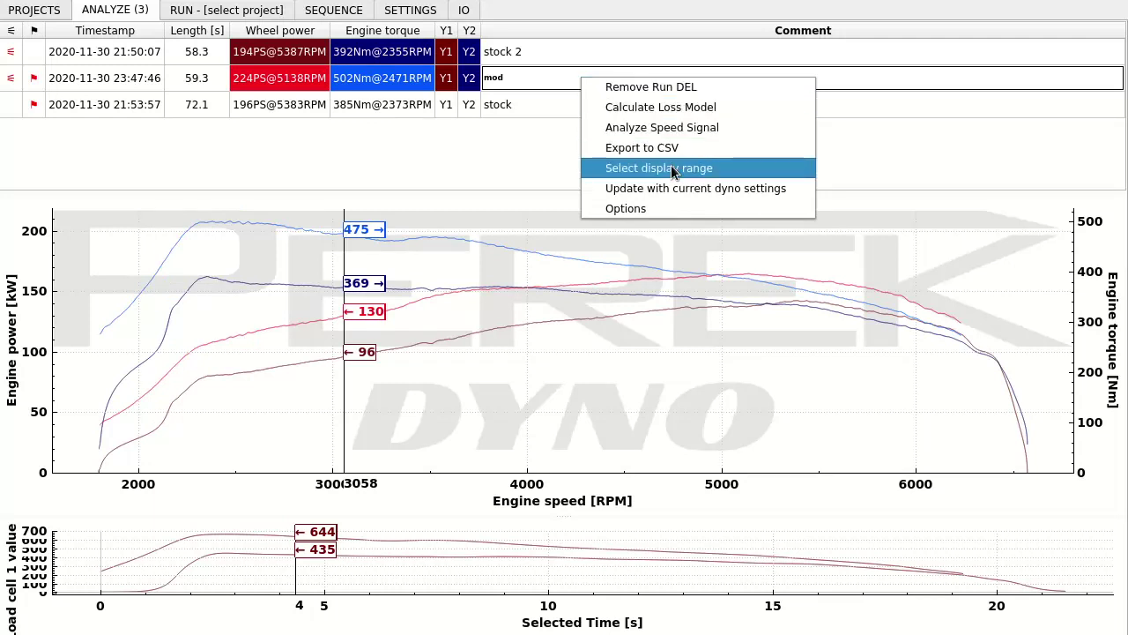
click(694, 172)
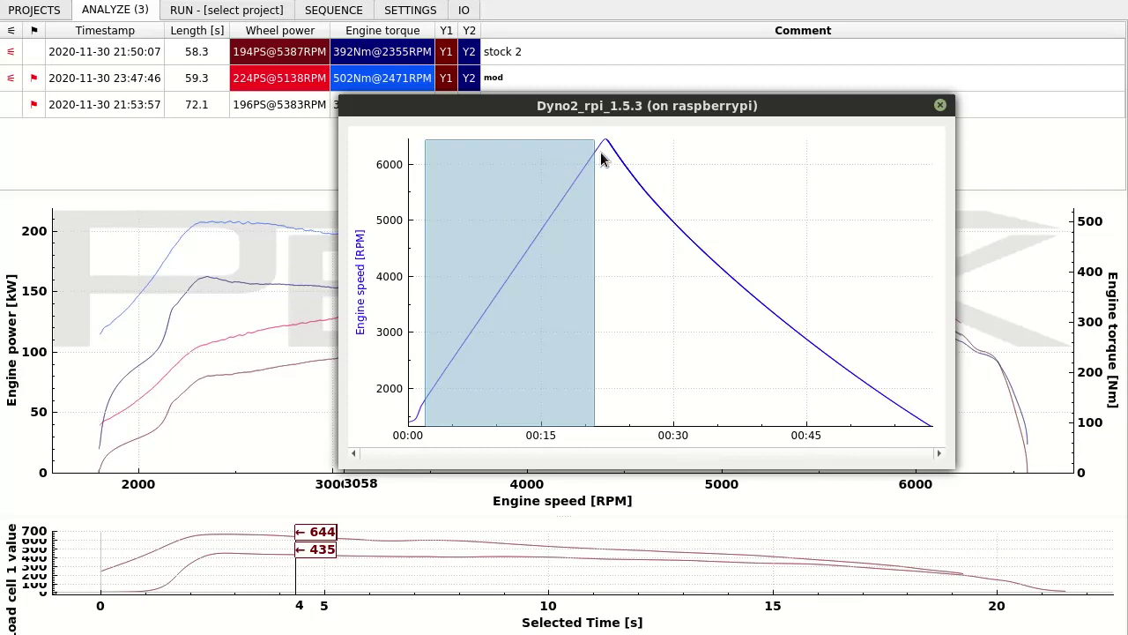
mouse_move(596, 159)
mouse_down()
mouse_move(484, 308)
mouse_move(445, 333)
mouse_up()
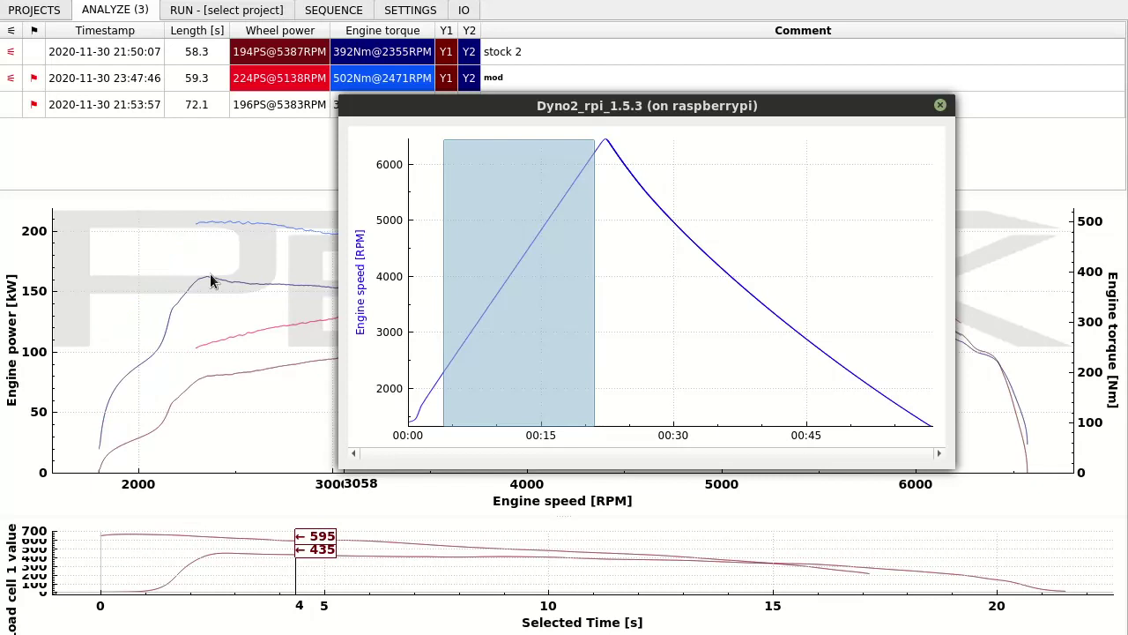
click(941, 105)
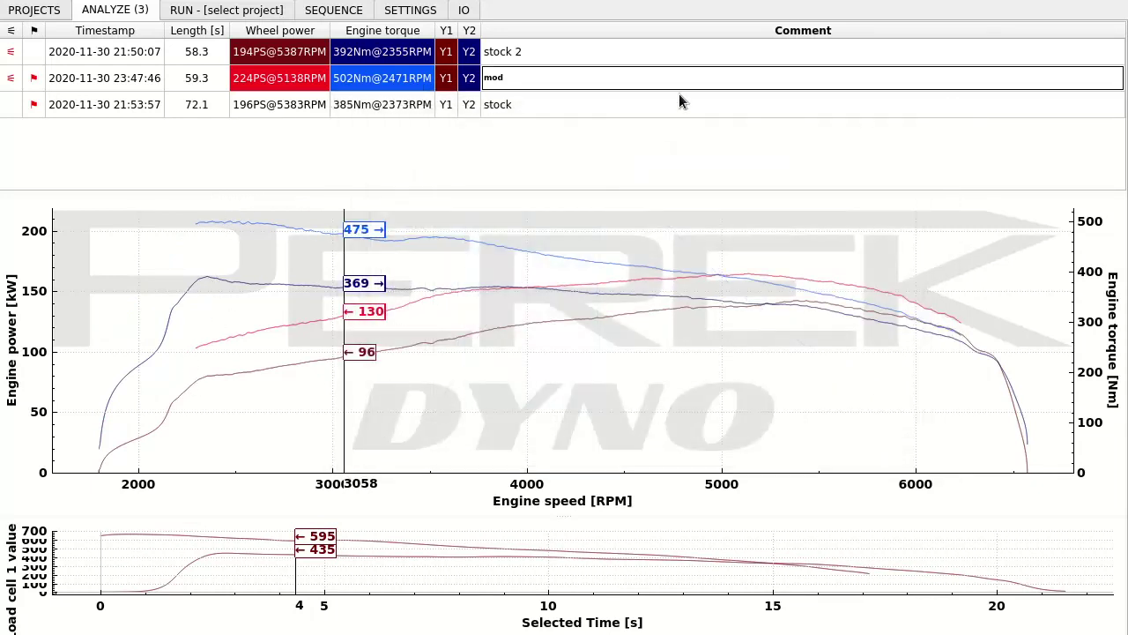
- Limit the stock 2 run's display range to run from about 2200 RPM up to its RPM peak
click(528, 55)
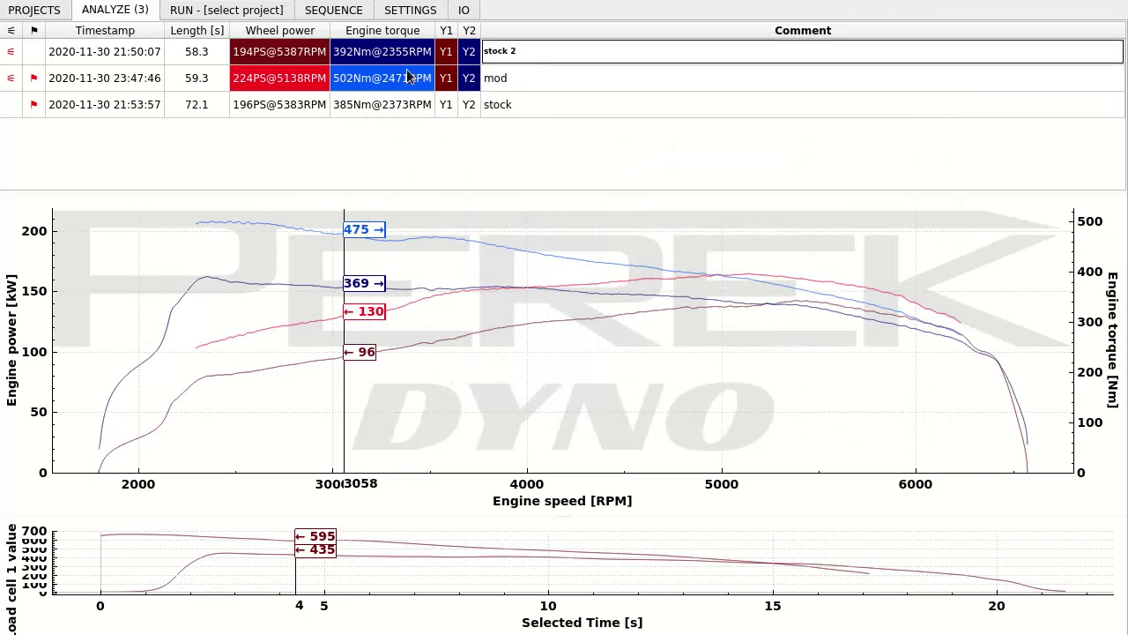
click(363, 52)
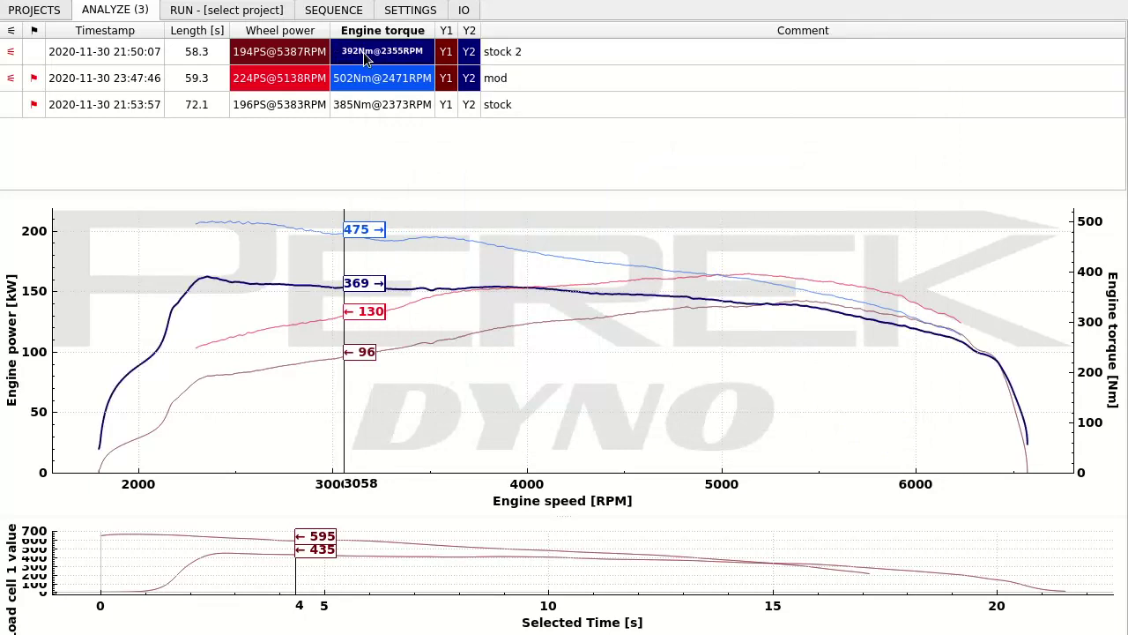
right_click(523, 53)
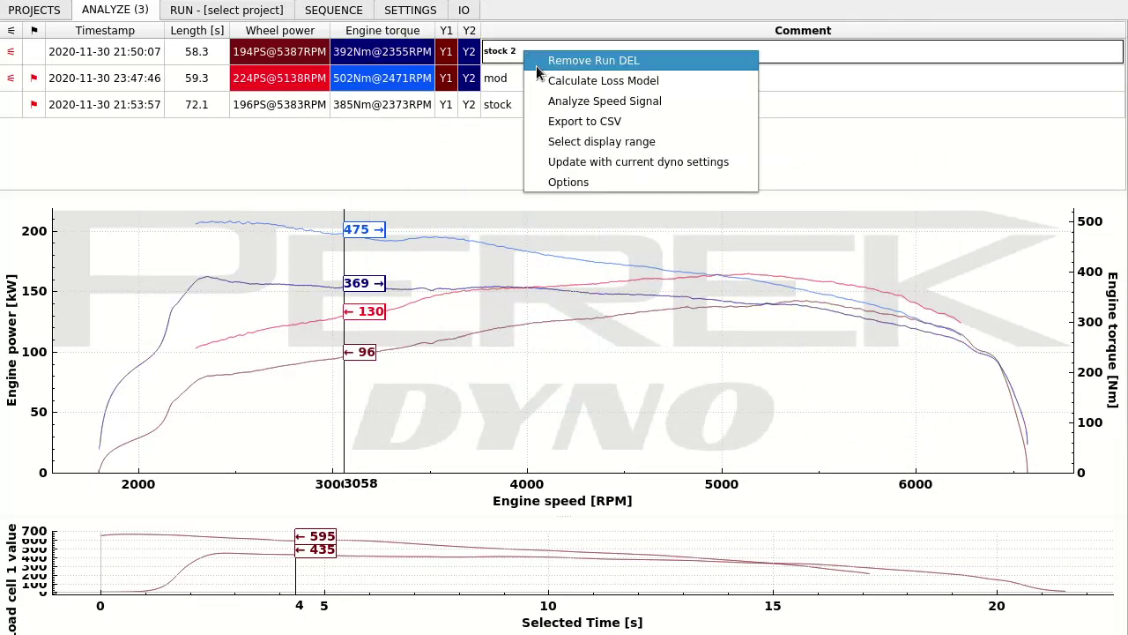
click(598, 143)
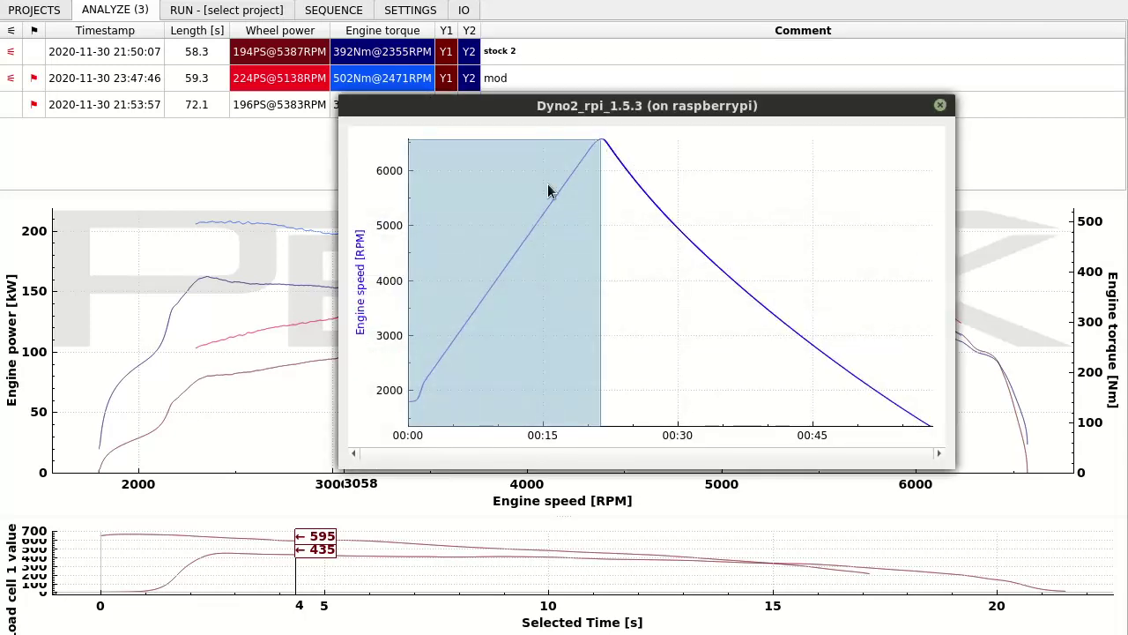
click(429, 381)
mouse_move(430, 381)
mouse_down()
mouse_move(617, 291)
mouse_move(597, 288)
mouse_up()
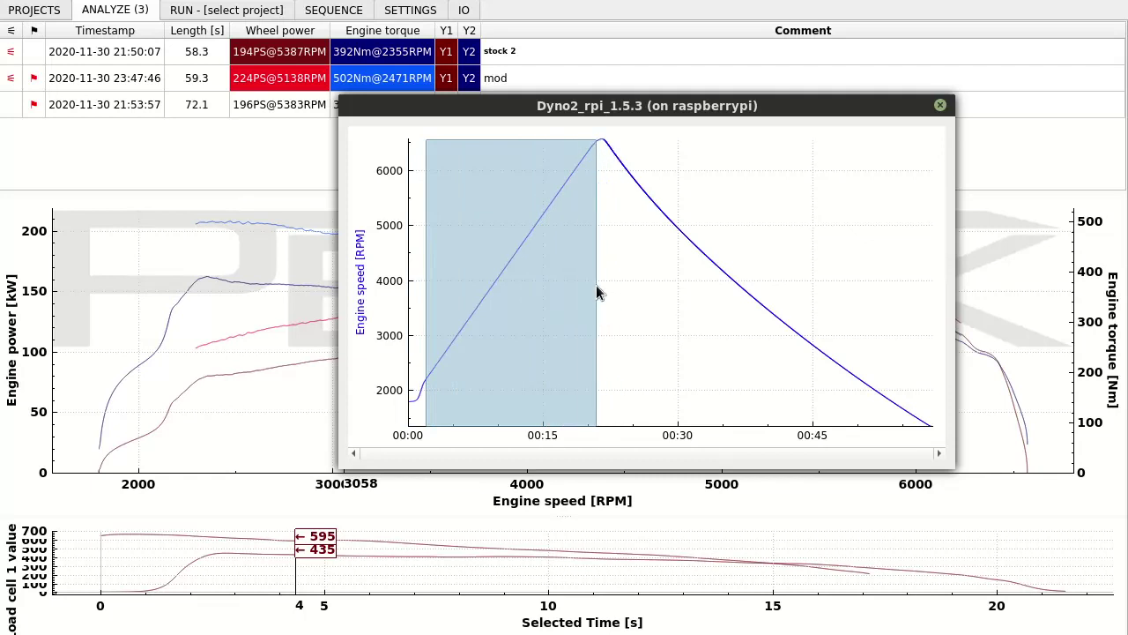
click(949, 105)
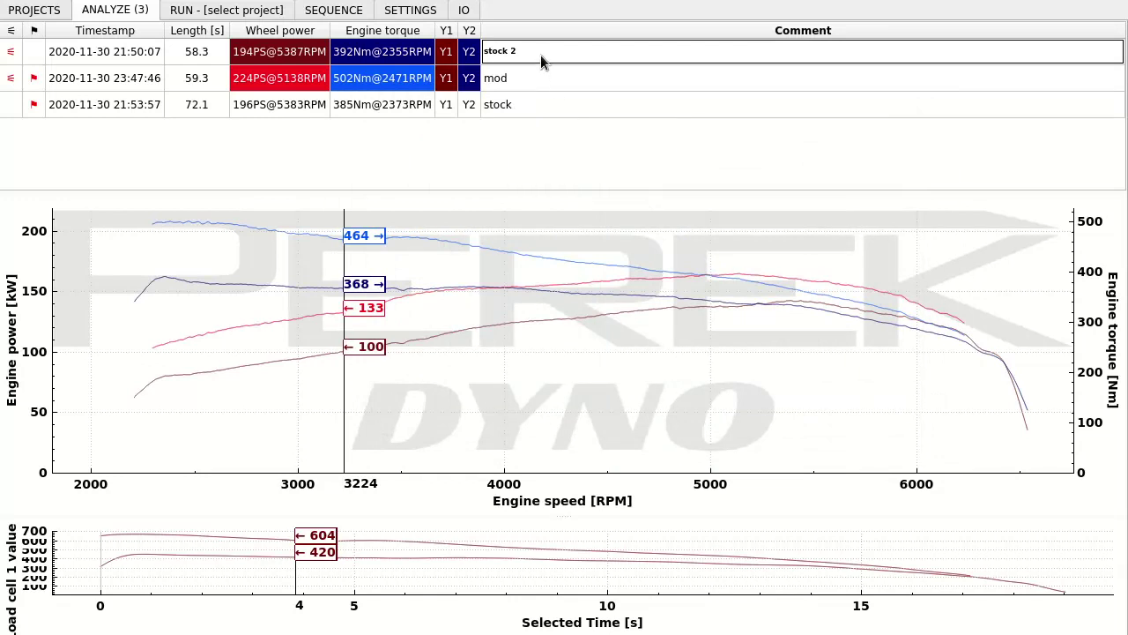
- Rename the stock 2 run's comment to 'stock first try'
key(Return)
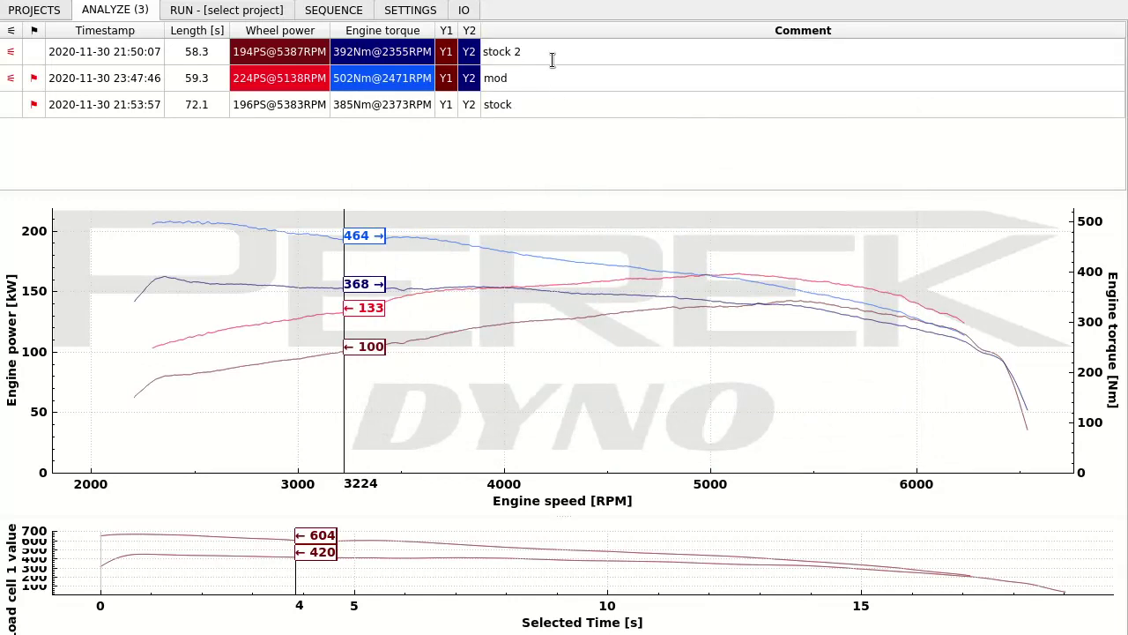
key(BackSpace)
text(first try)
double_click(557, 80)
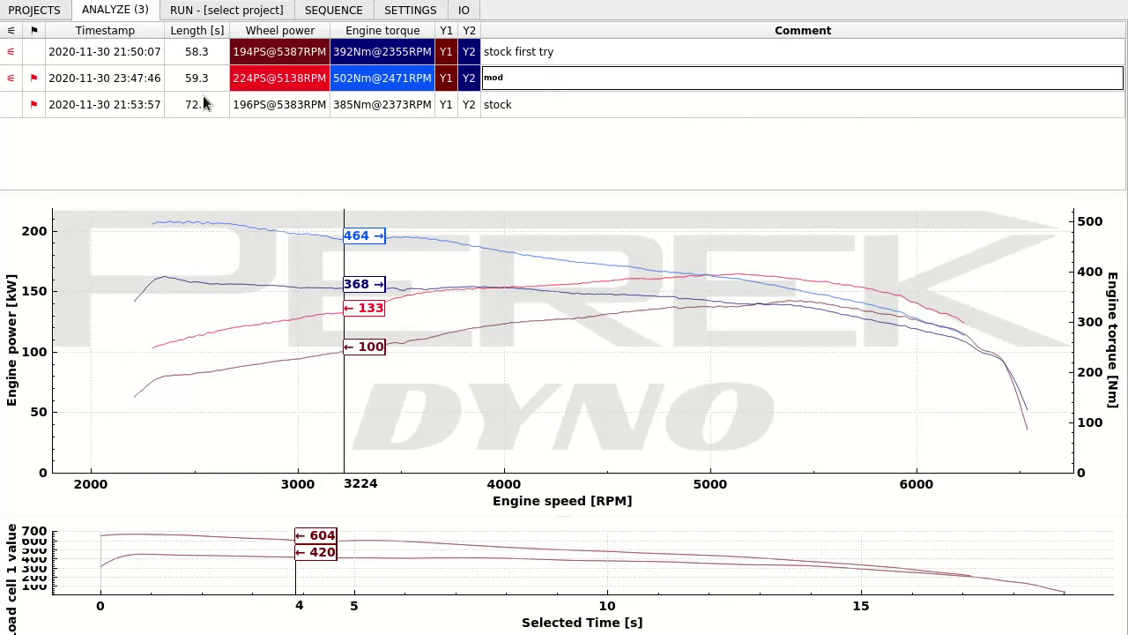
- Unflag the first run while leaving the mod run flagged
click(35, 54)
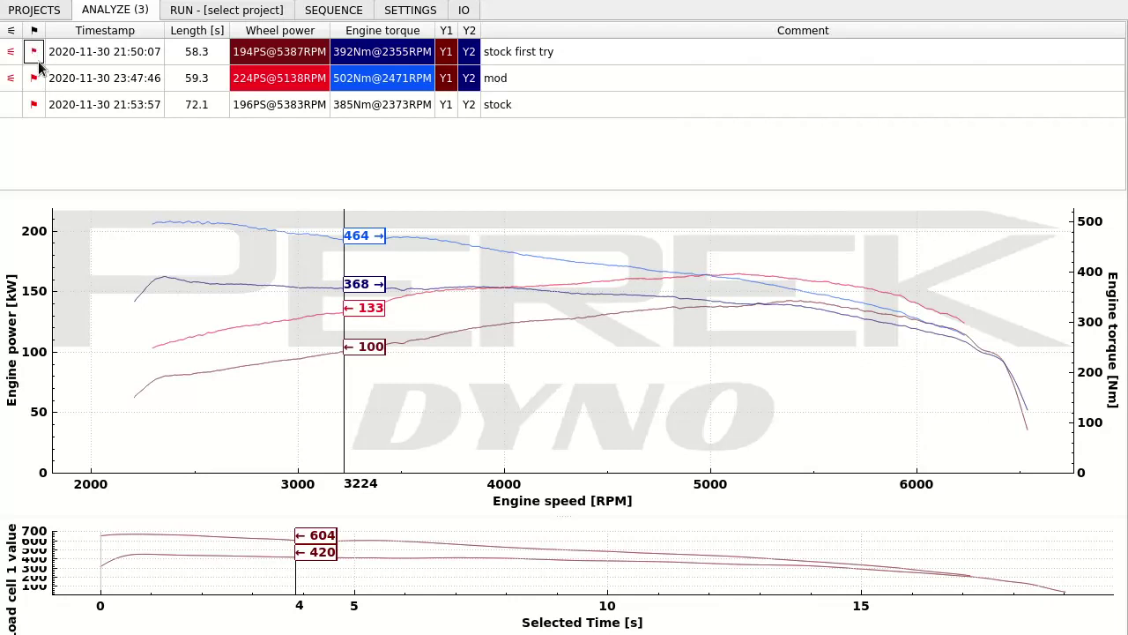
click(39, 80)
click(39, 80)
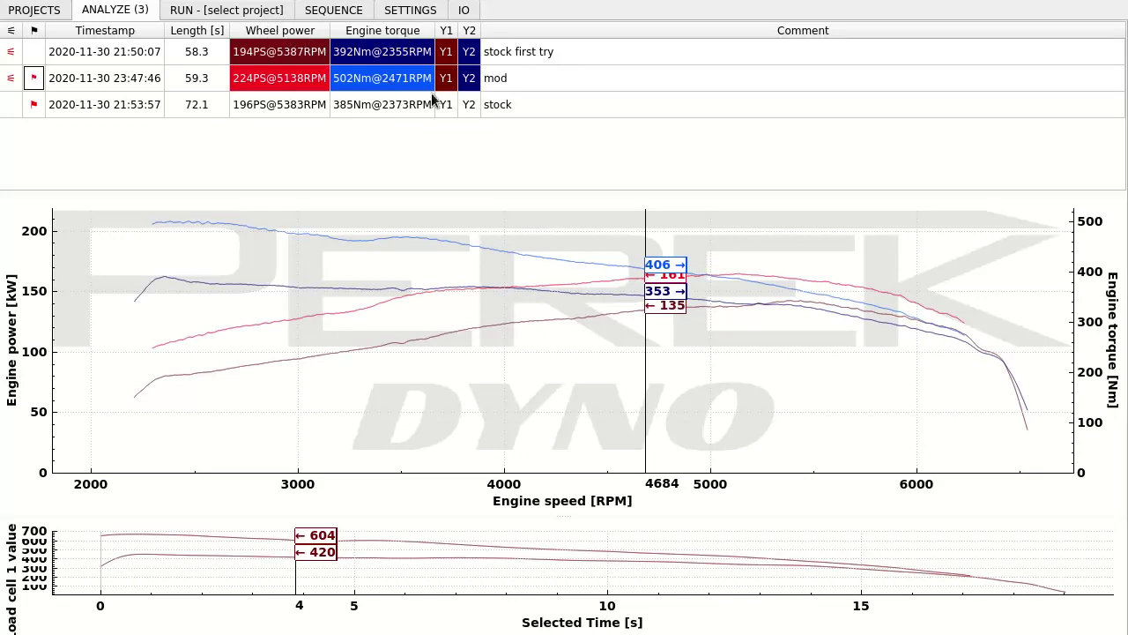
- Show engine power and loss power curves for all runs in Data visibility
right_click(505, 77)
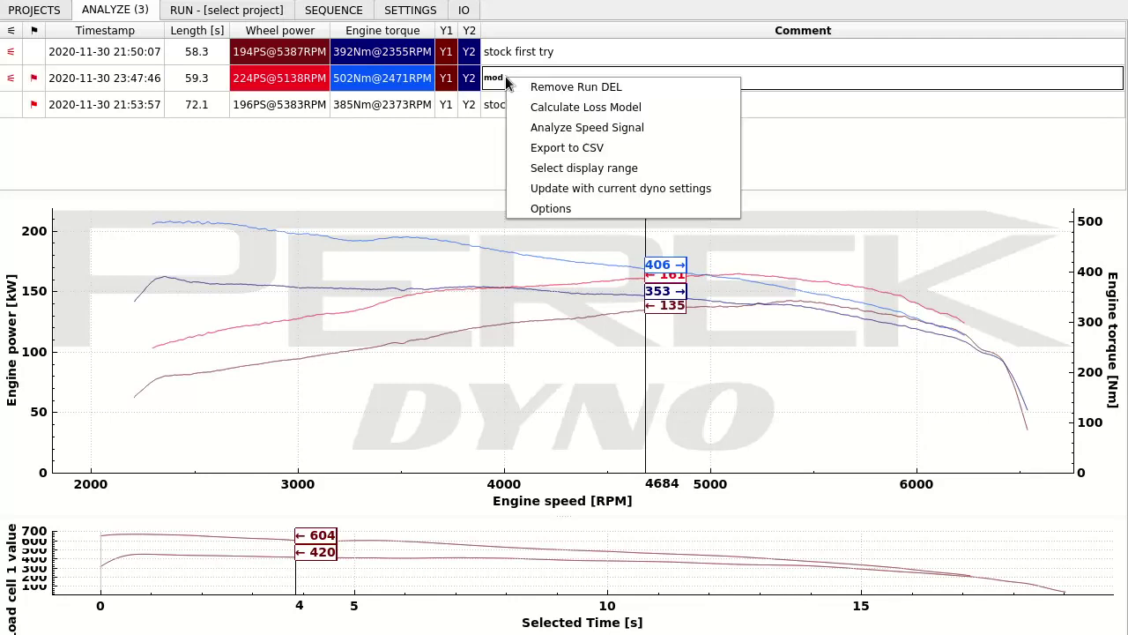
click(551, 209)
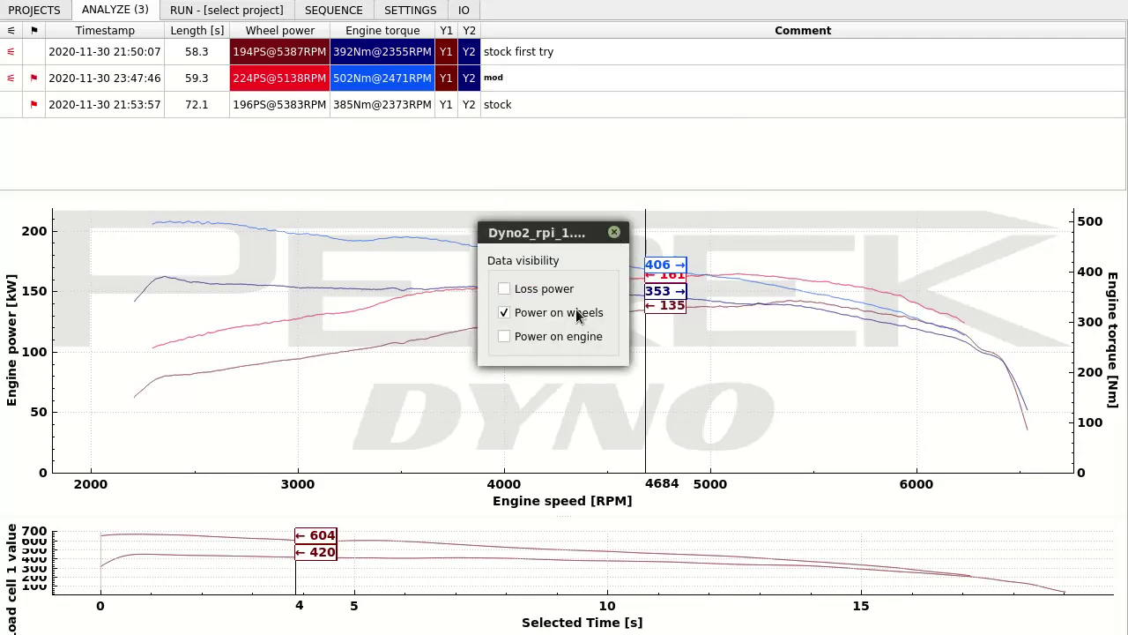
click(509, 337)
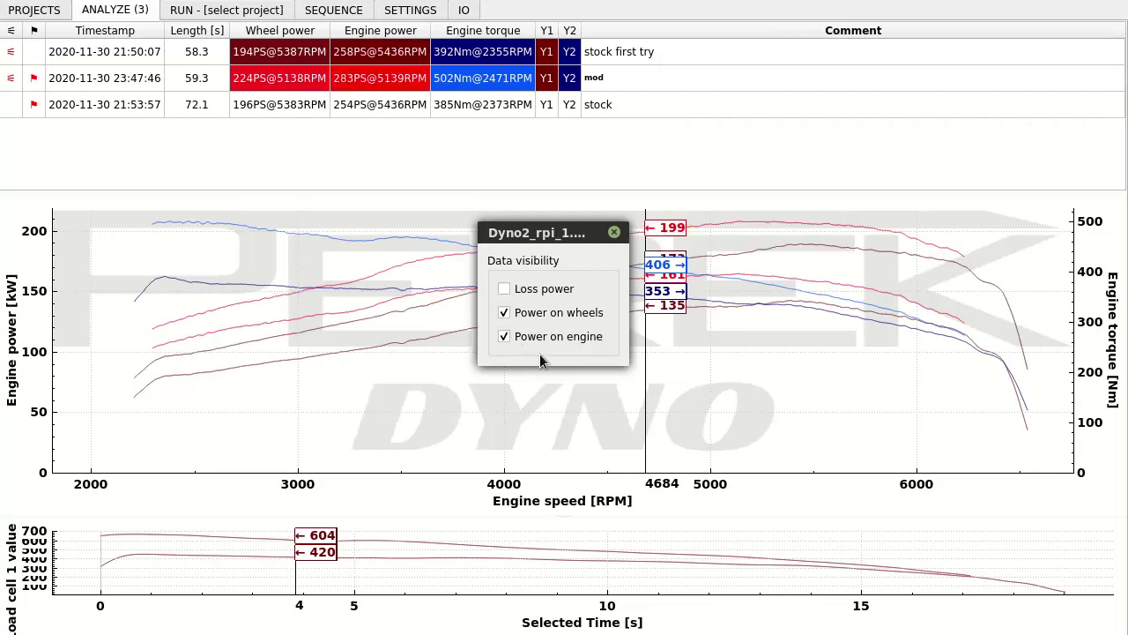
click(515, 291)
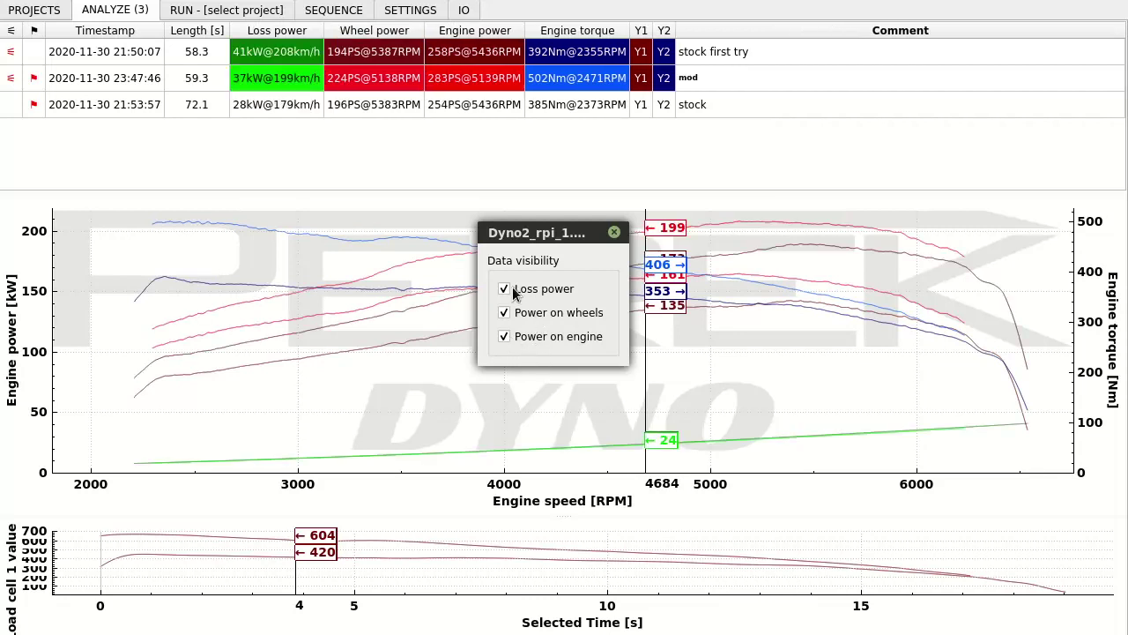
click(614, 233)
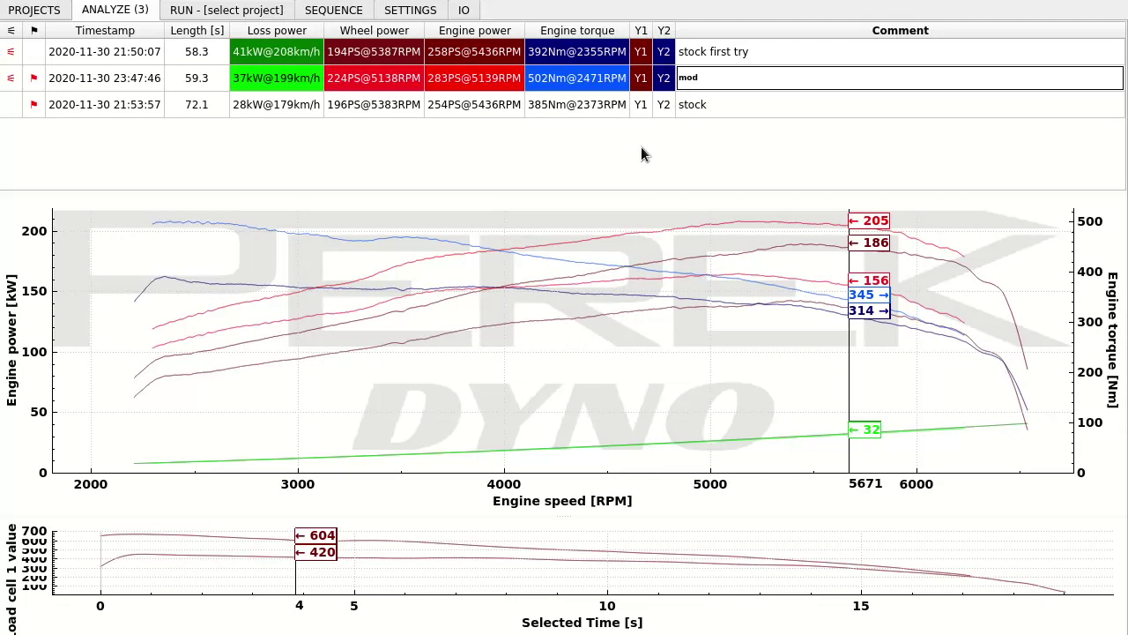
- Stop showing wheel power for all runs, leaving loss power, engine power and torque
click(451, 54)
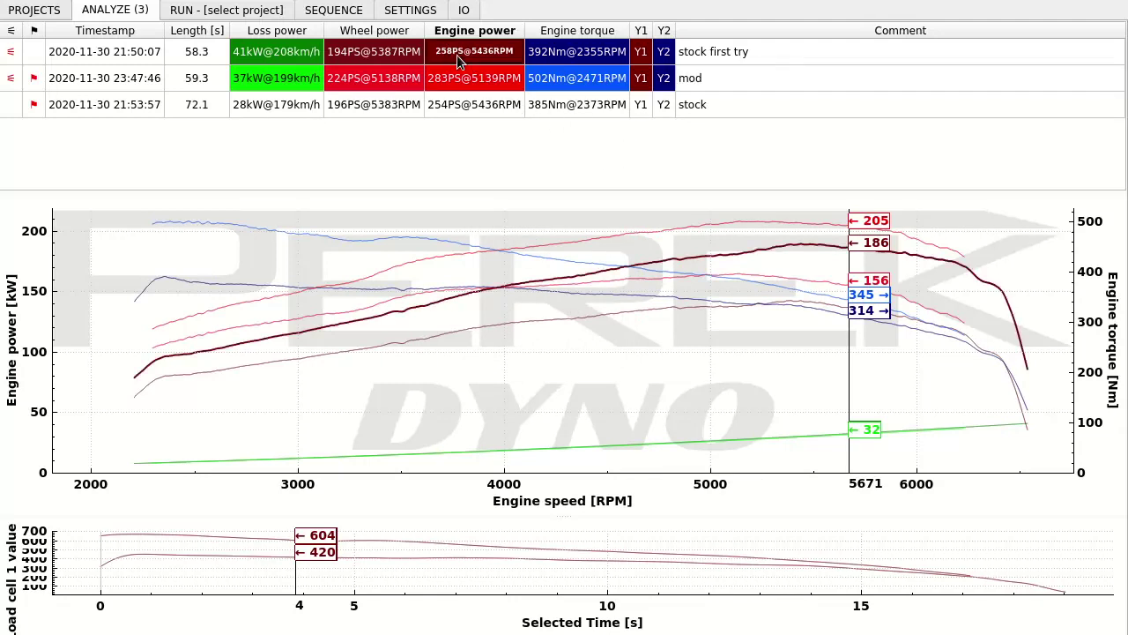
click(372, 57)
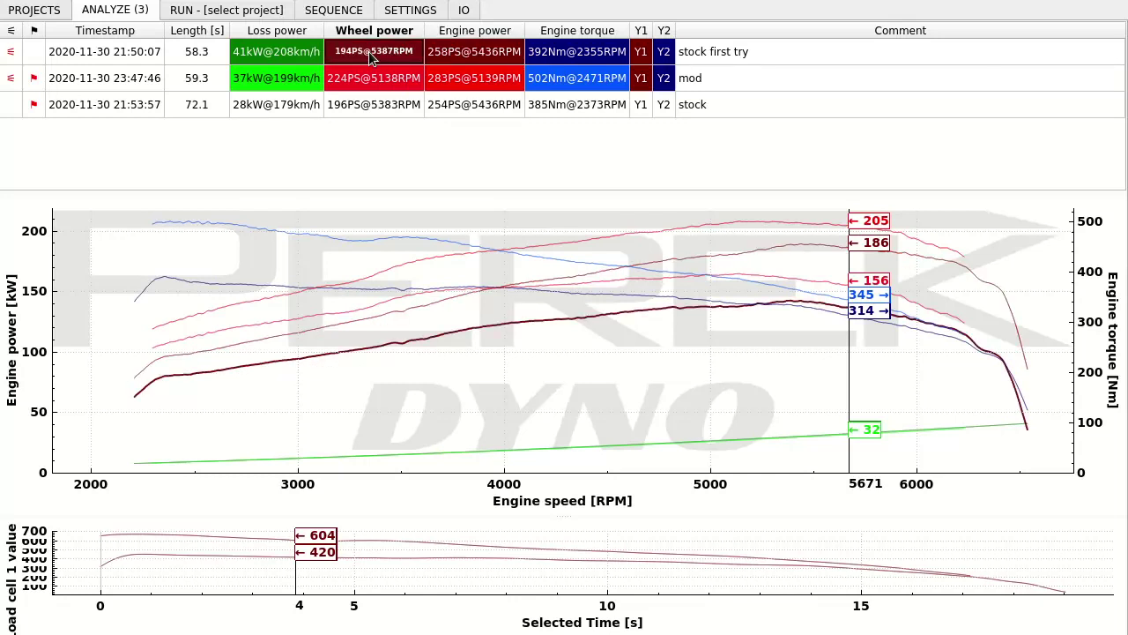
click(372, 56)
click(380, 85)
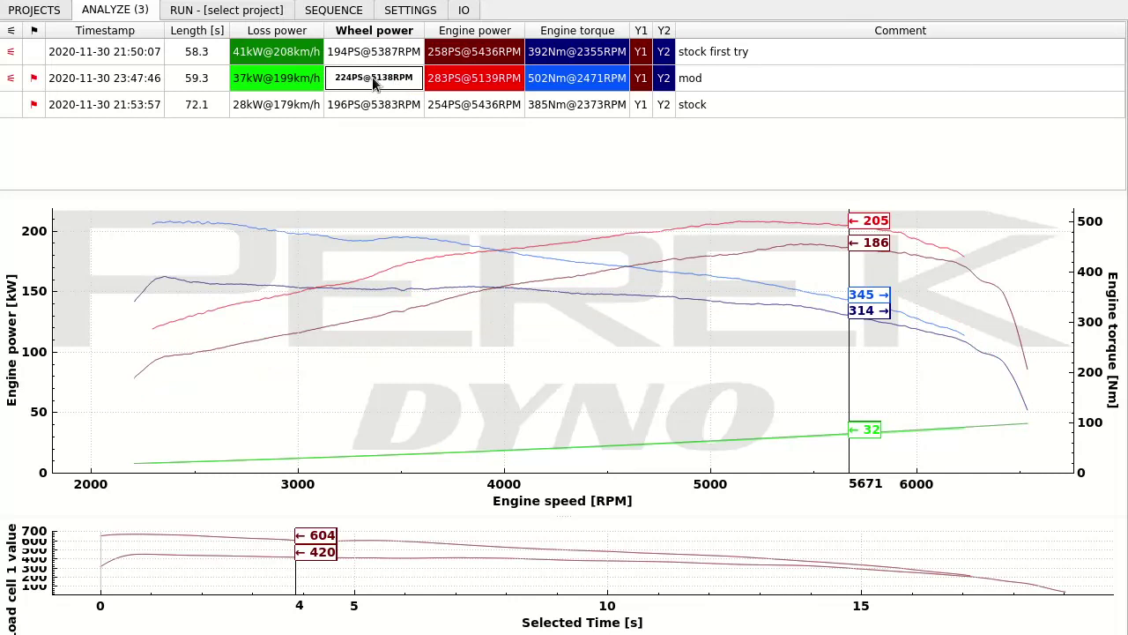
right_click(373, 81)
click(435, 232)
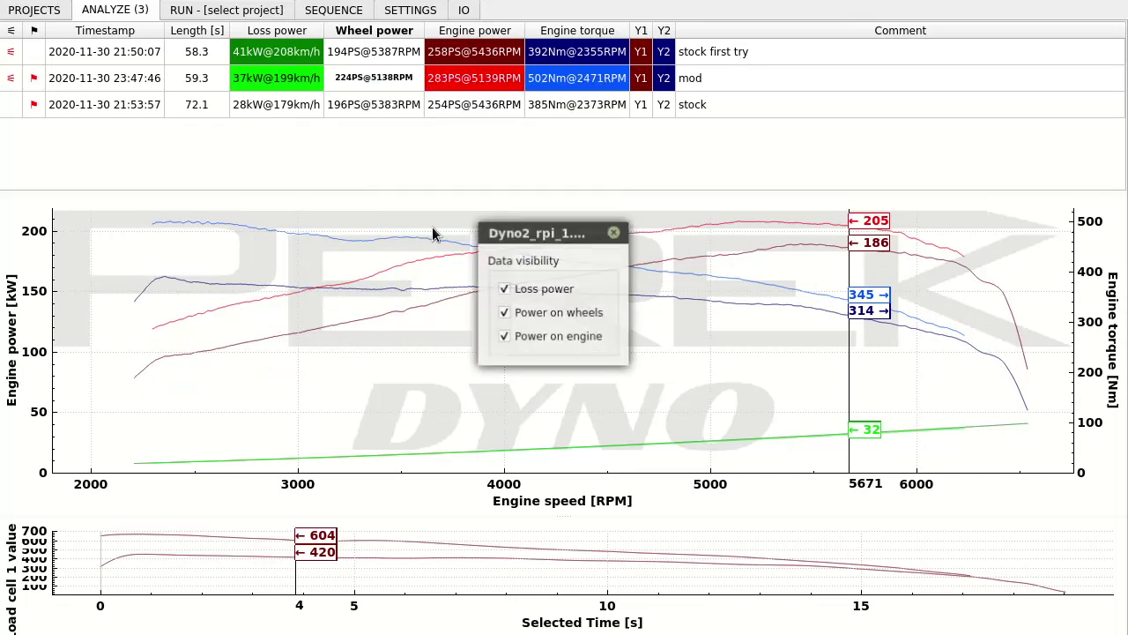
click(510, 316)
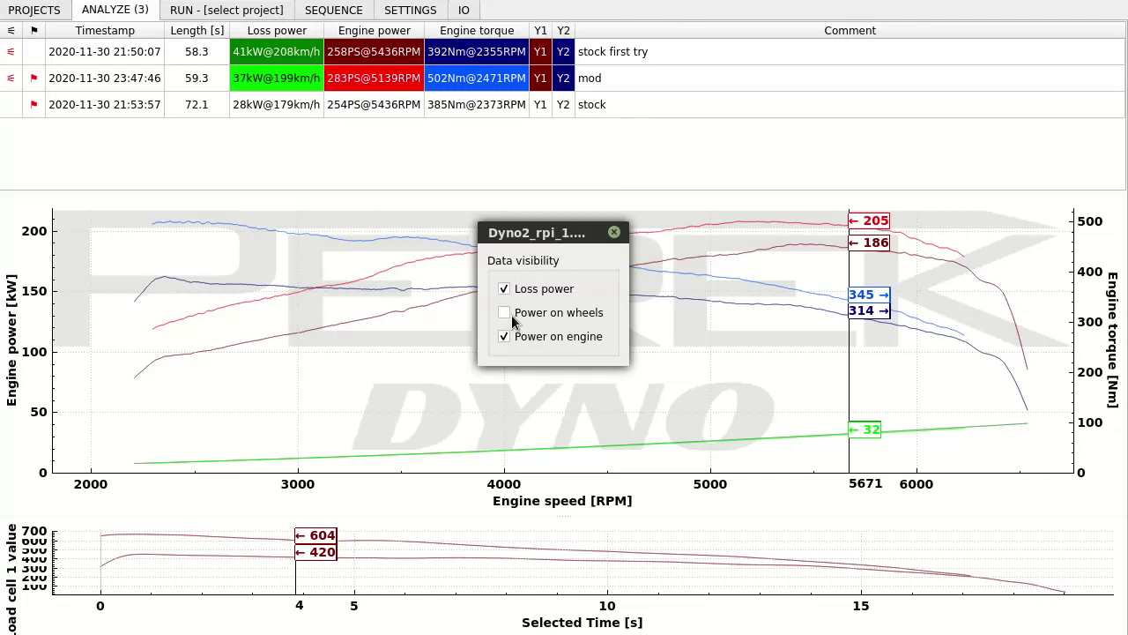
click(615, 232)
- Move the cursor line across the RPM chart to compare run values near 4300–4577 RPM
click(623, 258)
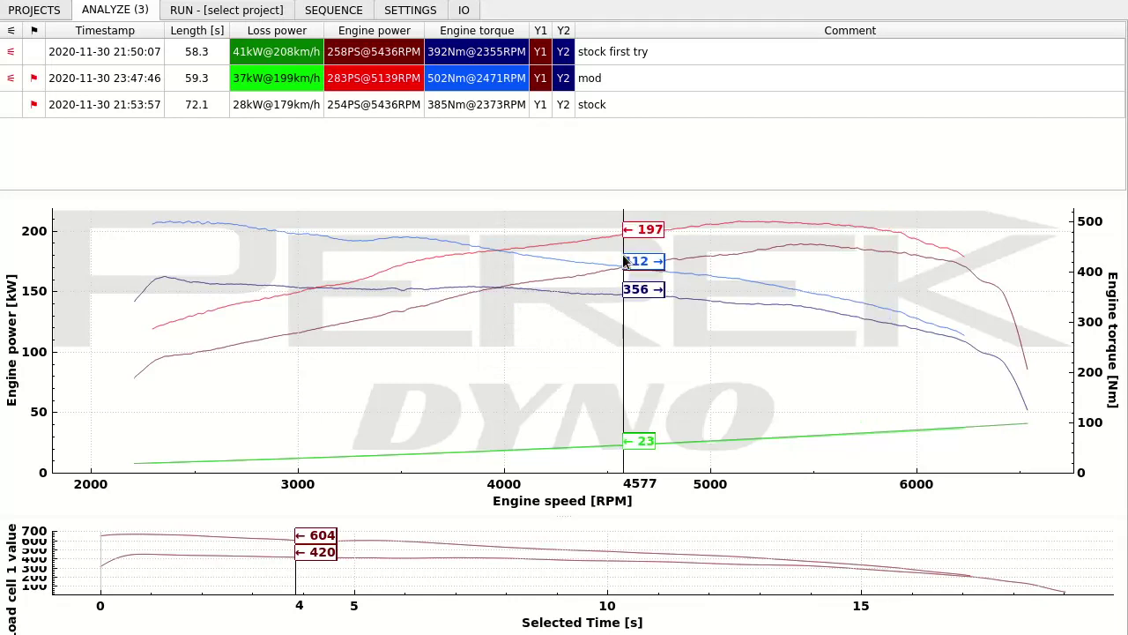
click(613, 259)
drag(614, 258, 570, 465)
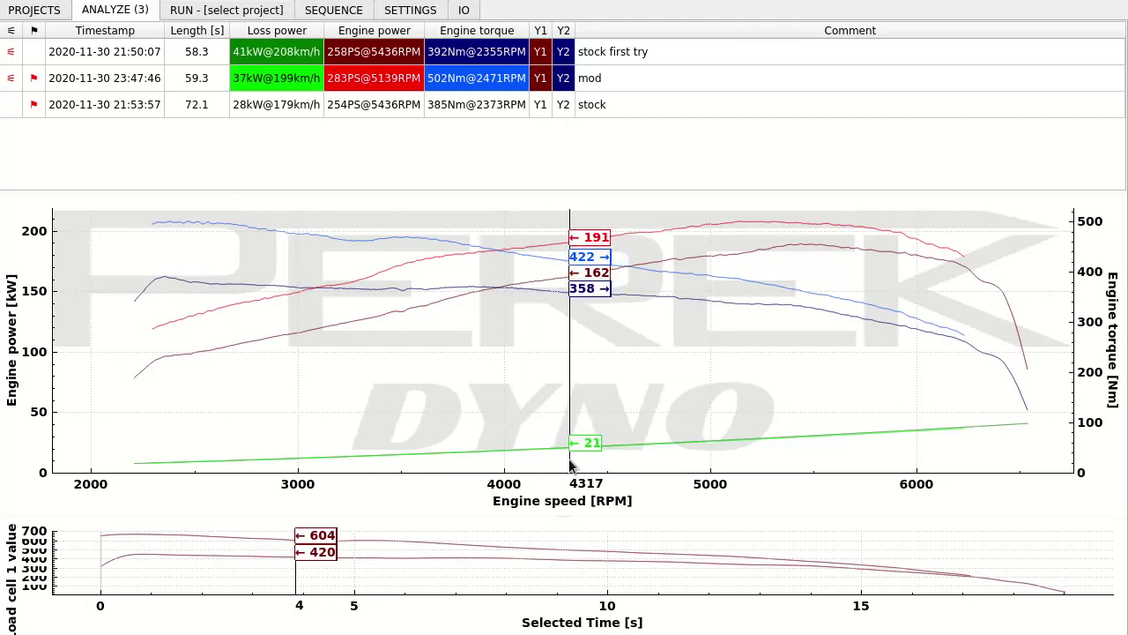
- Set the engine speed axis tick count hint to 10
right_click(570, 465)
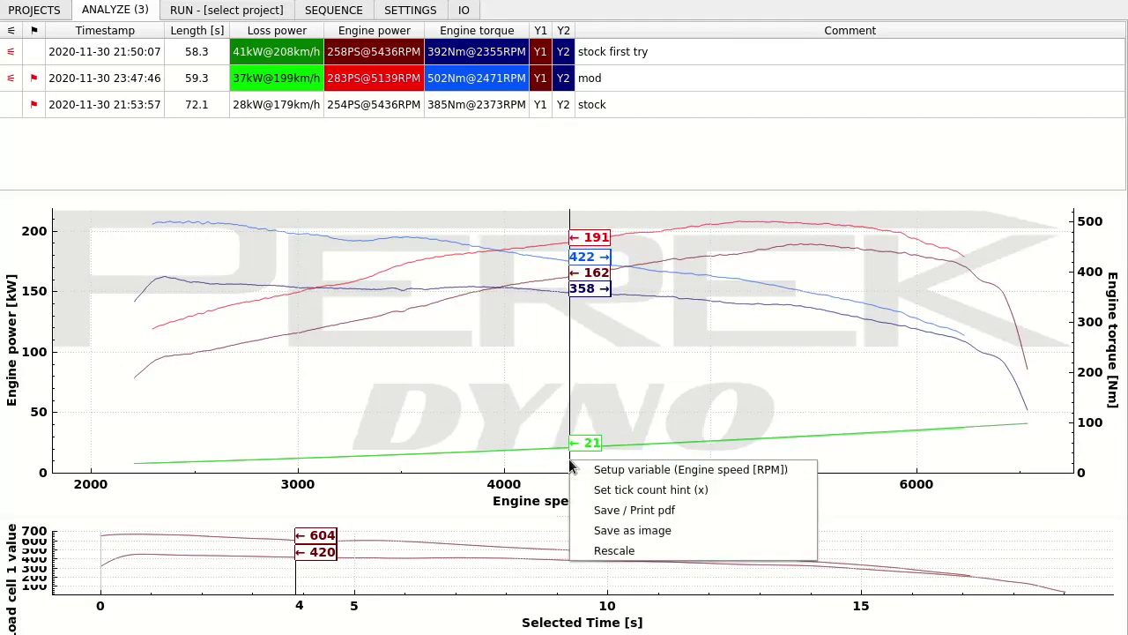
click(619, 490)
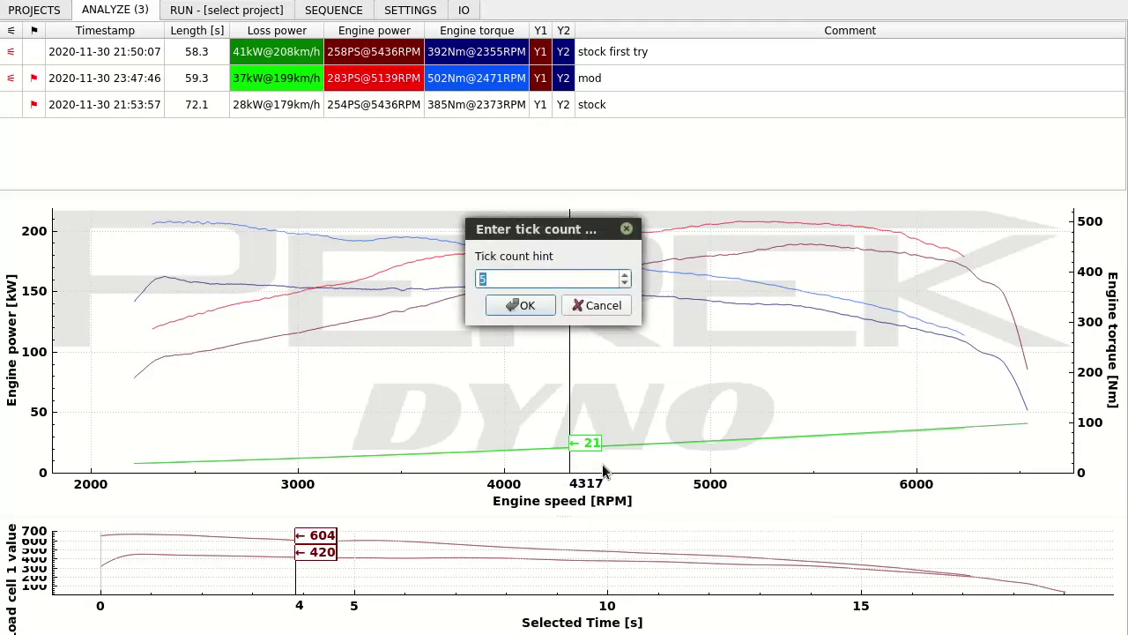
text(10)
key(Return)
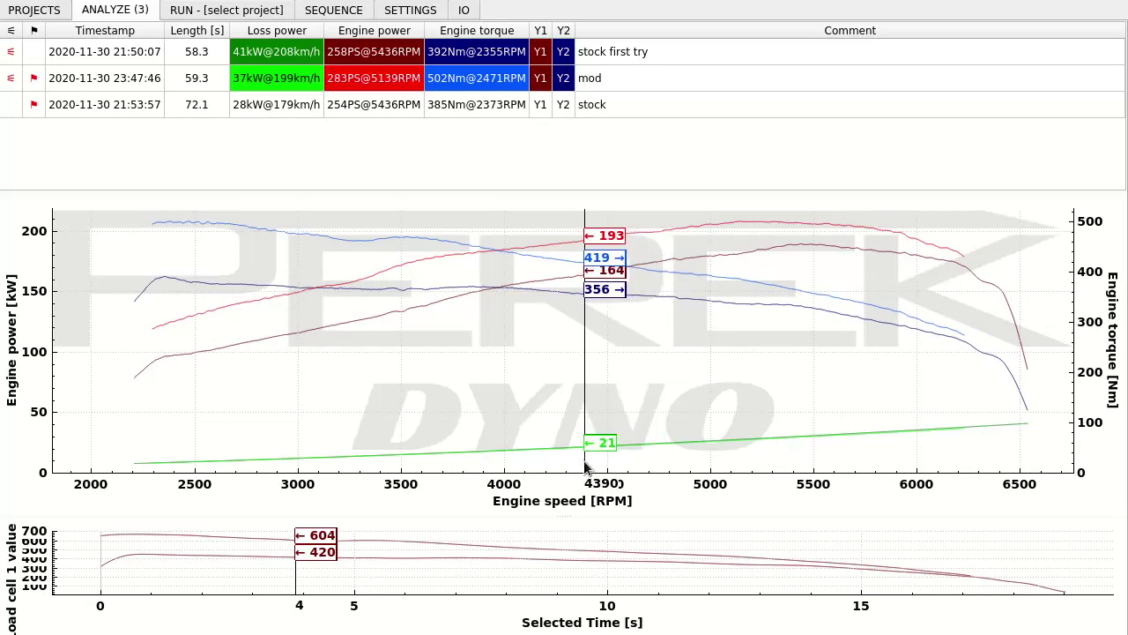
right_click(1051, 305)
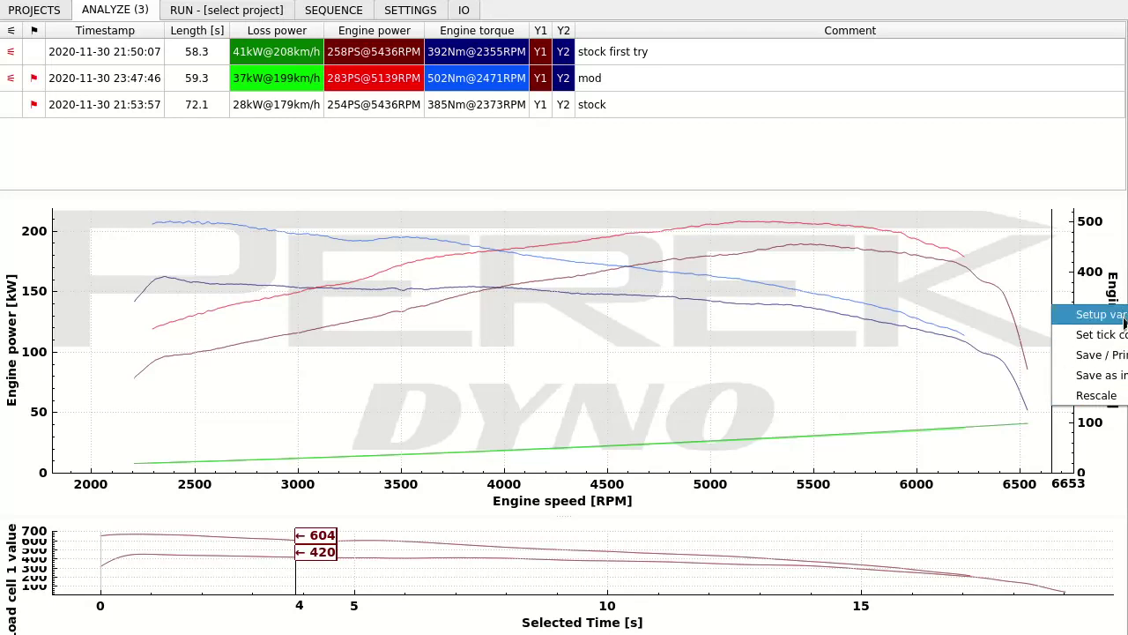
click(580, 443)
right_click(580, 443)
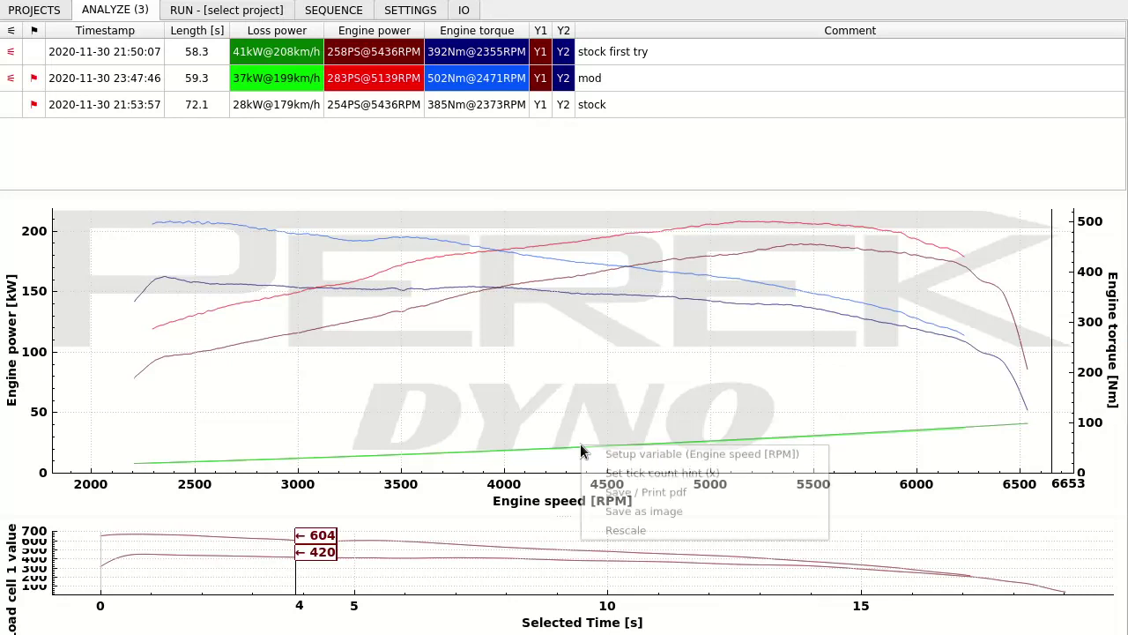
- Show engine power in PS with one decimal place
click(70, 328)
right_click(70, 328)
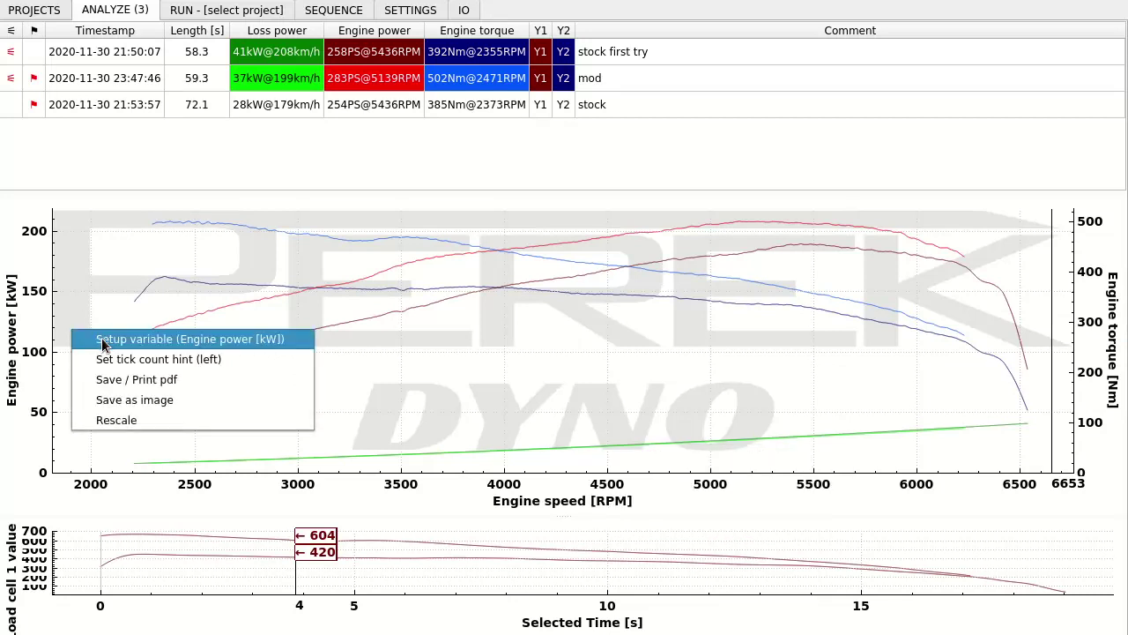
click(101, 341)
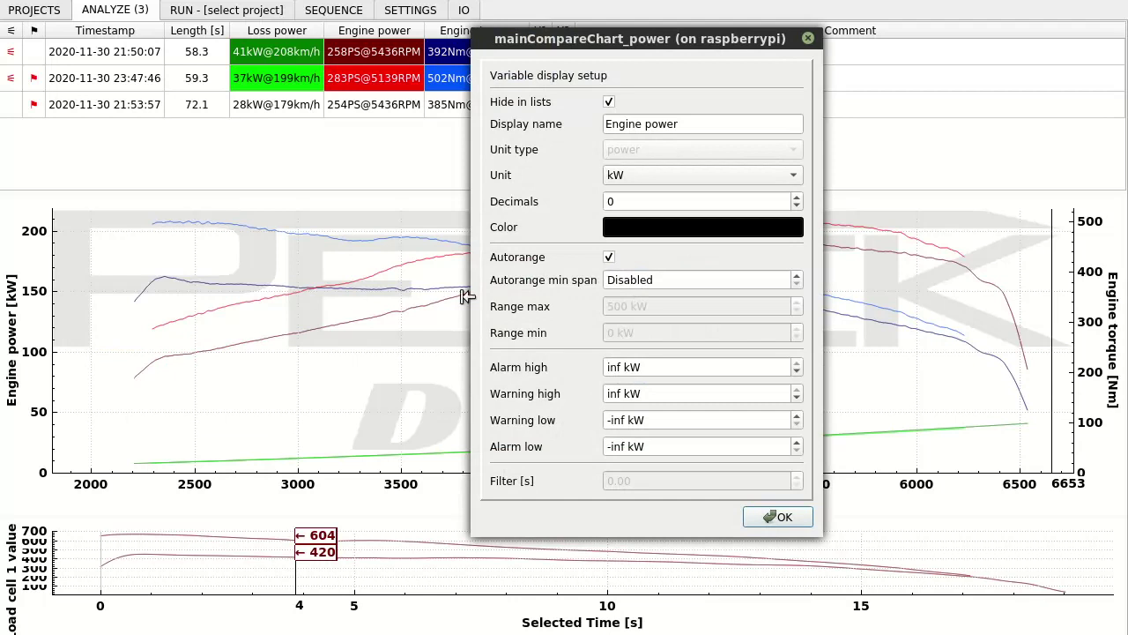
click(613, 177)
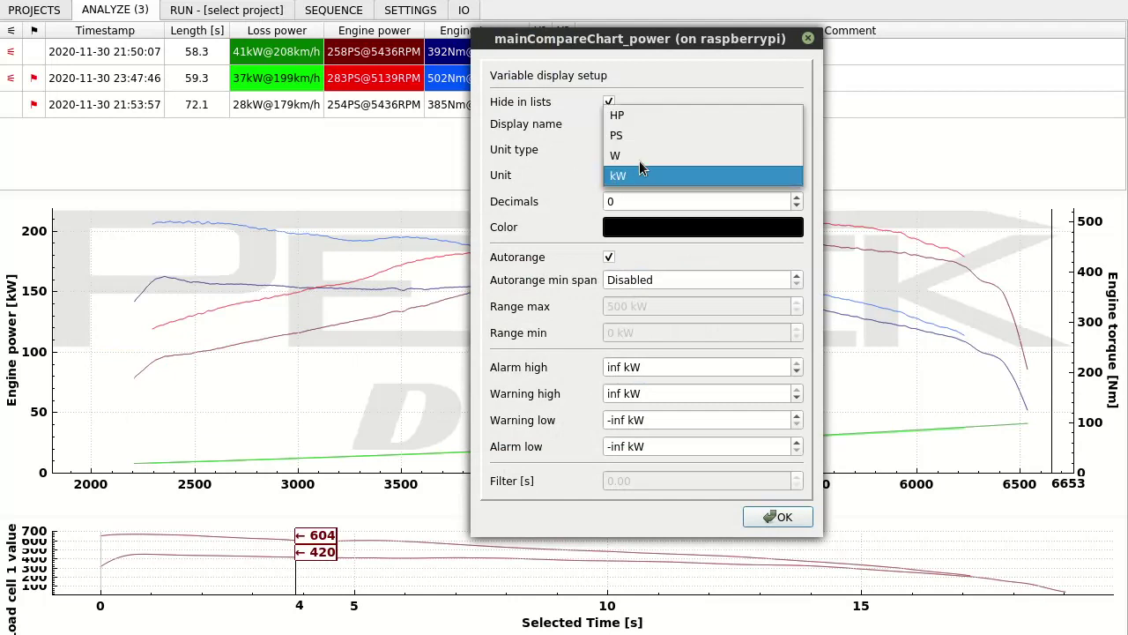
click(640, 134)
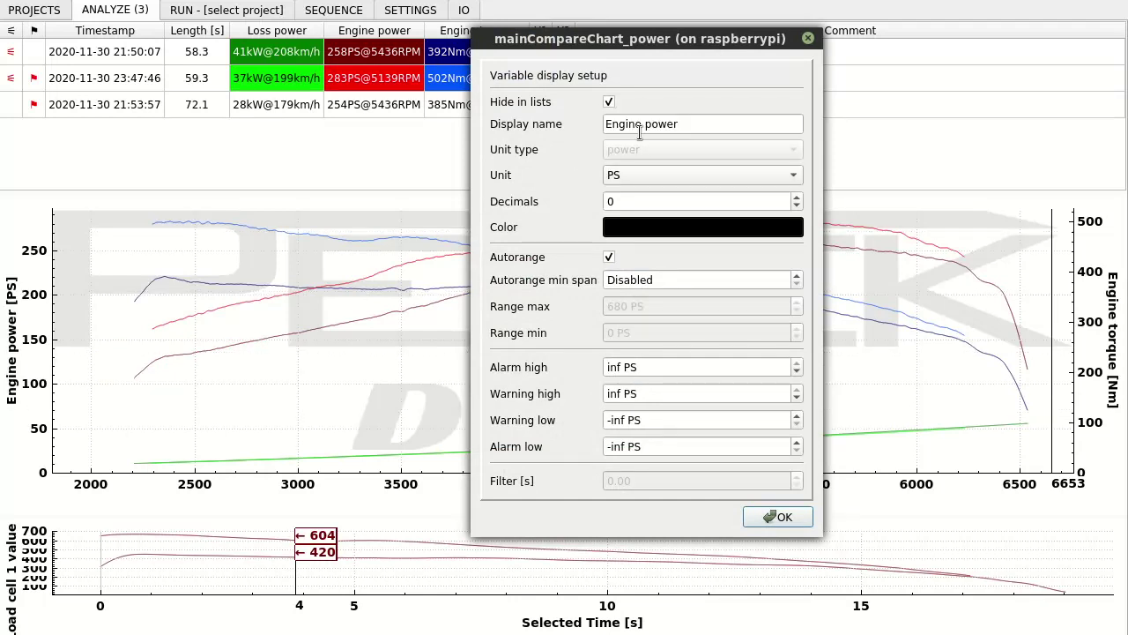
click(797, 198)
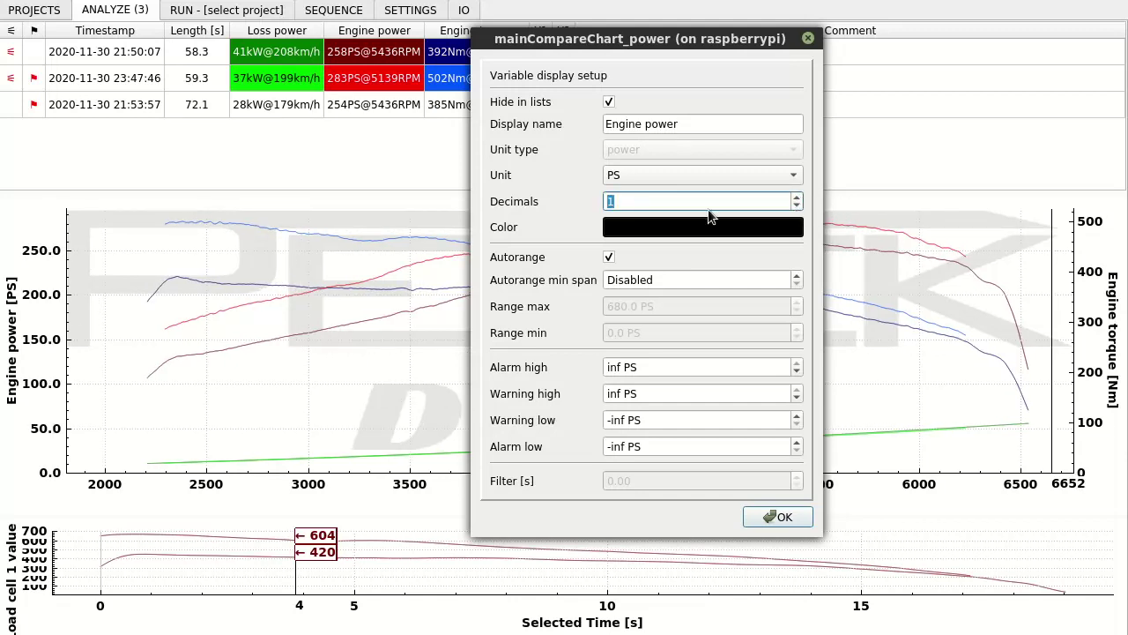
- Give the engine power axis a red colour
click(642, 222)
drag(645, 210, 634, 140)
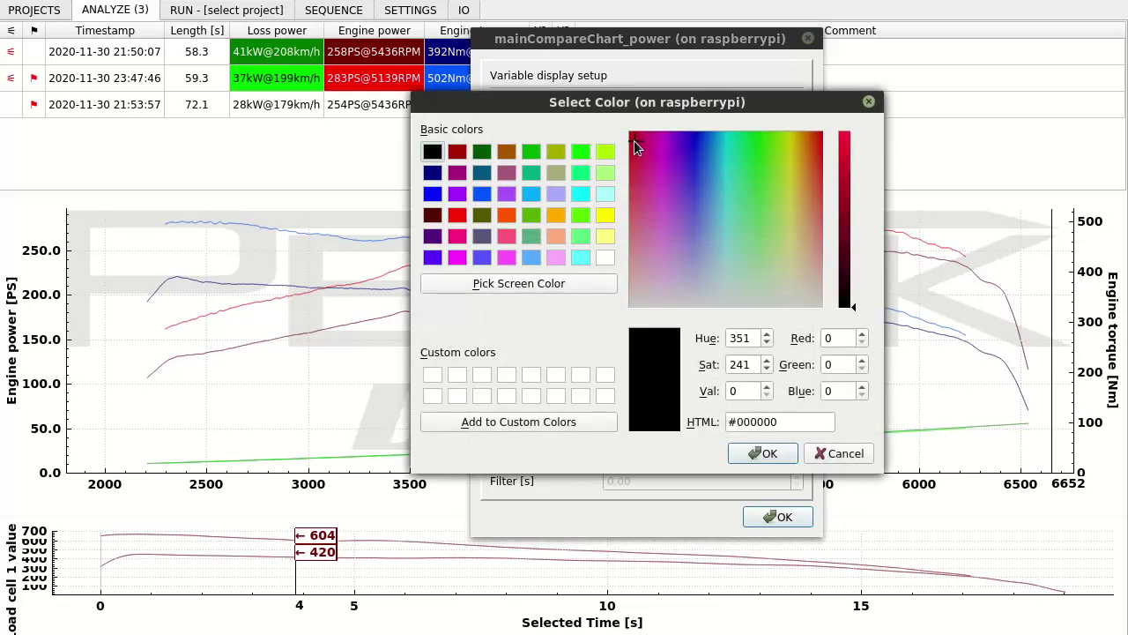
click(841, 145)
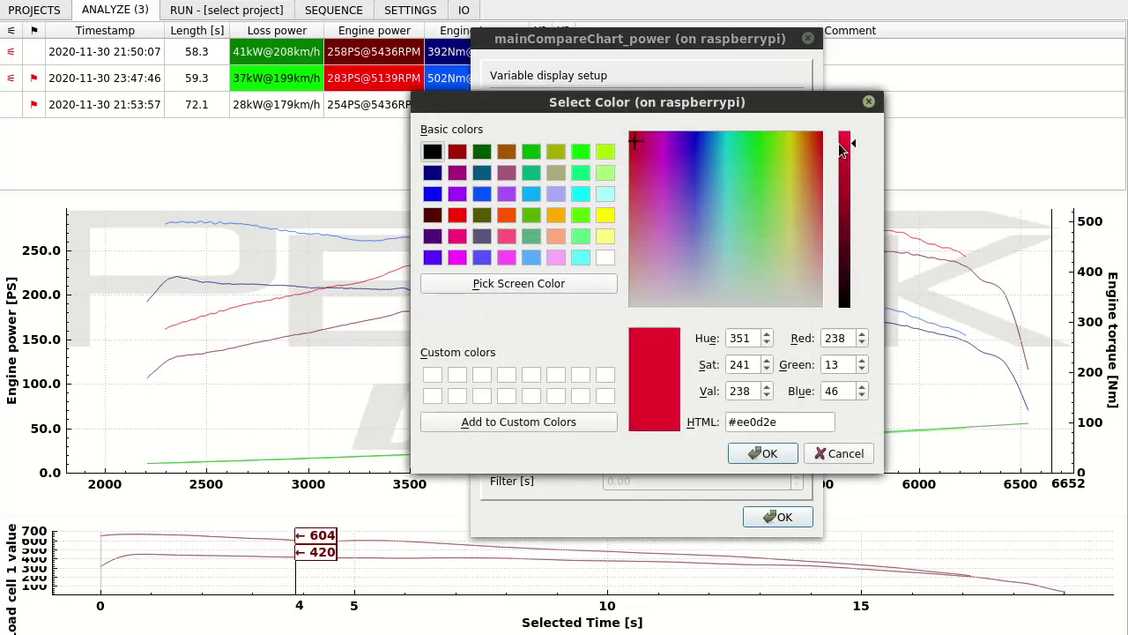
click(763, 453)
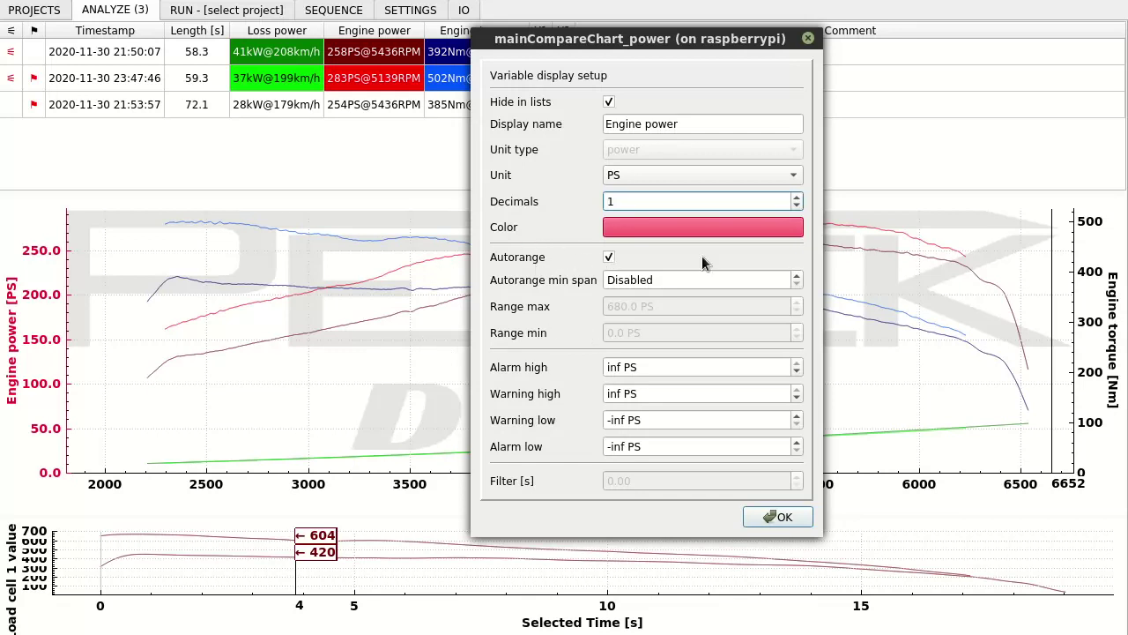
- Set a 300 PS autorange minimum span and 300 PS range maximum, with autorange left on
drag(672, 283, 563, 285)
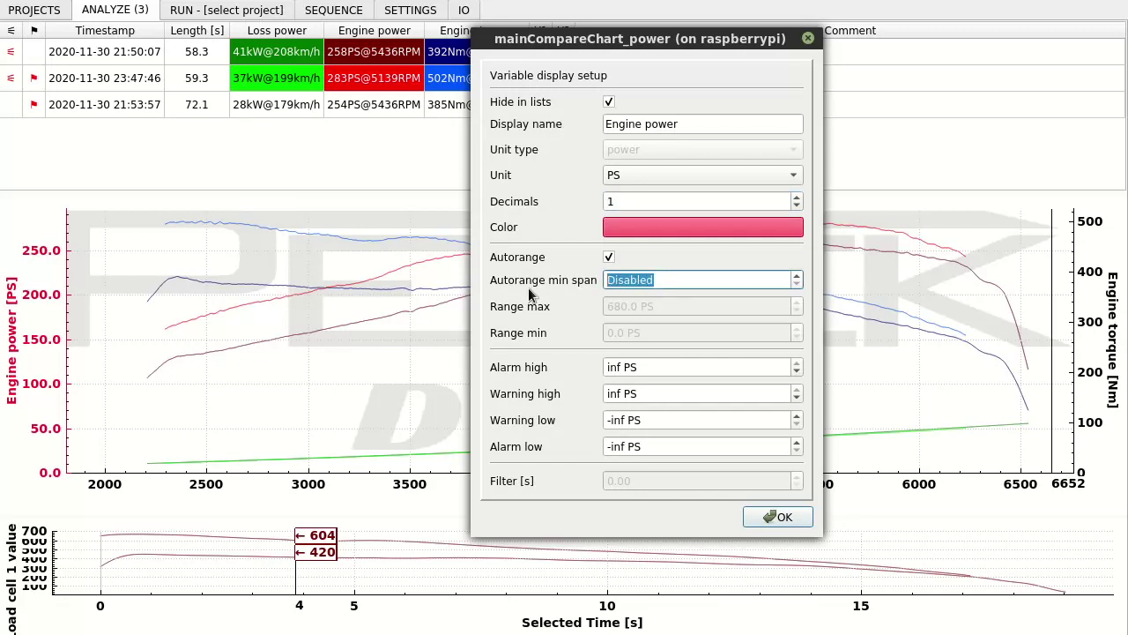
text(300 PS)
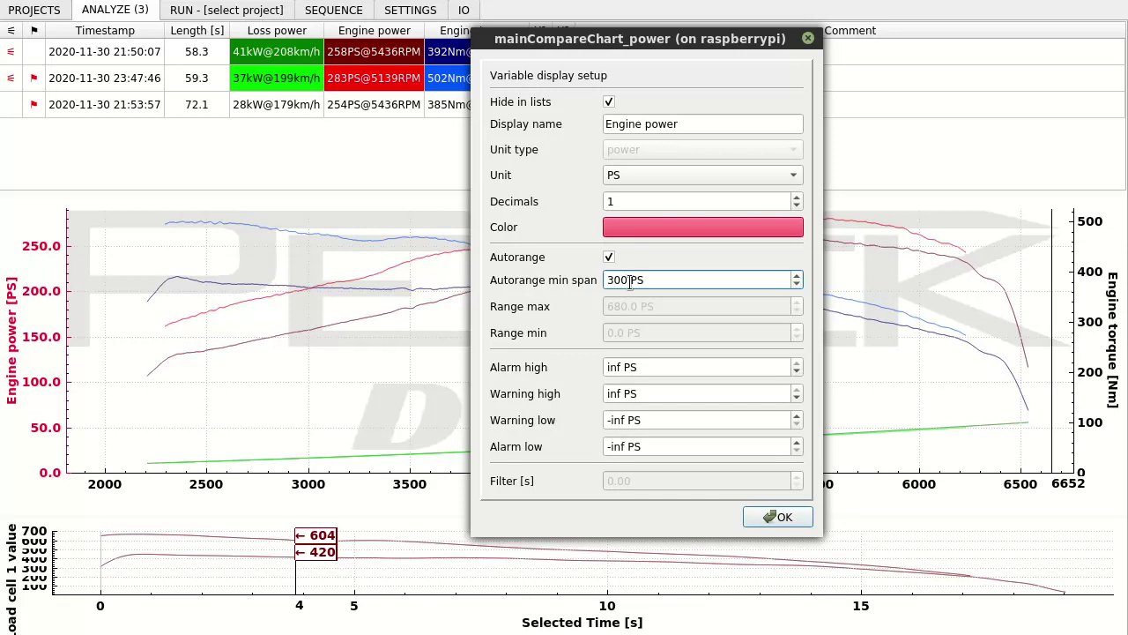
click(607, 257)
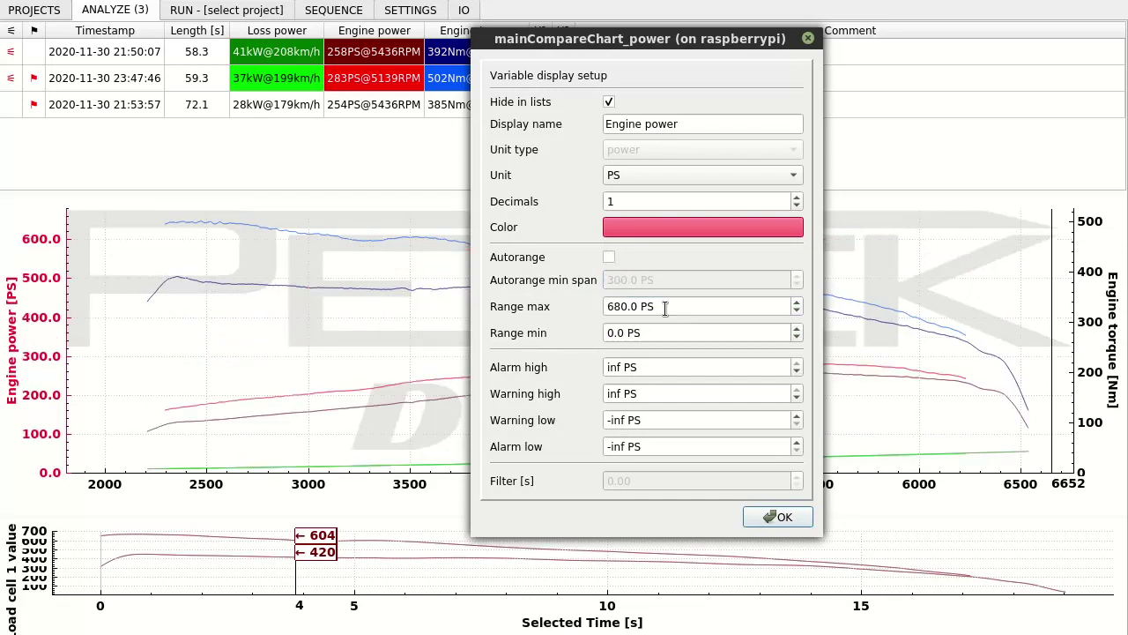
drag(665, 308, 581, 313)
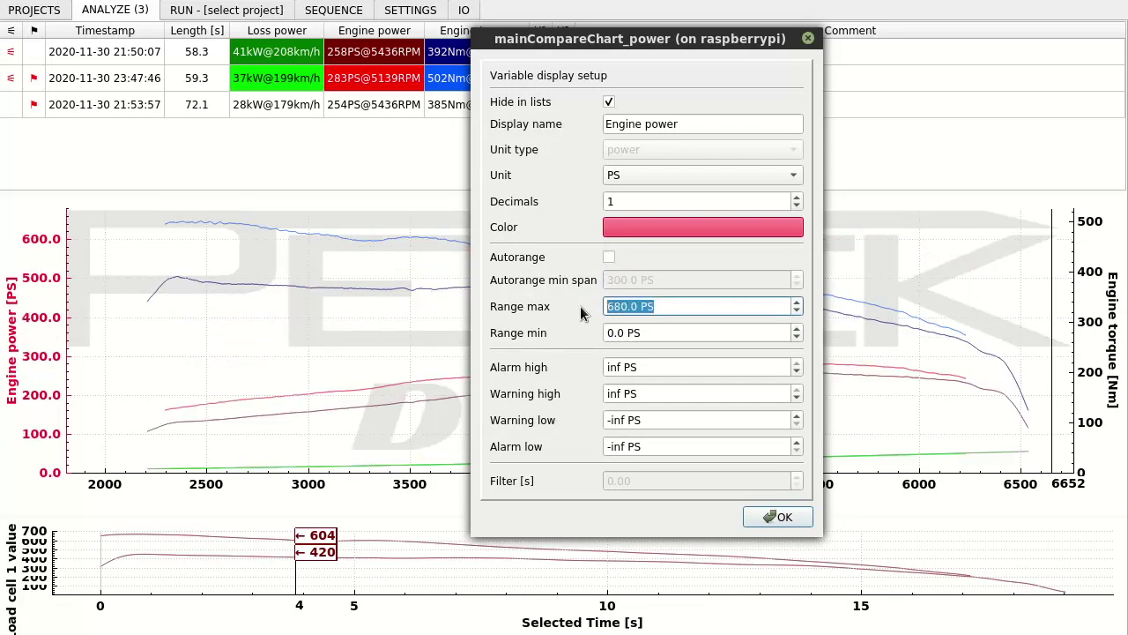
text(300)
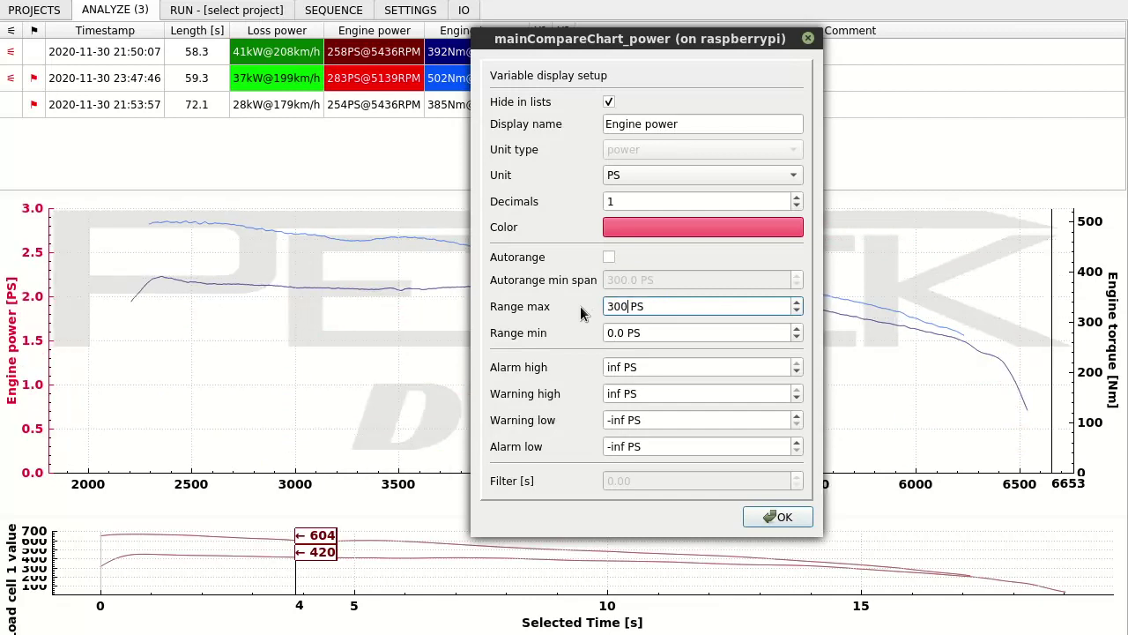
click(655, 332)
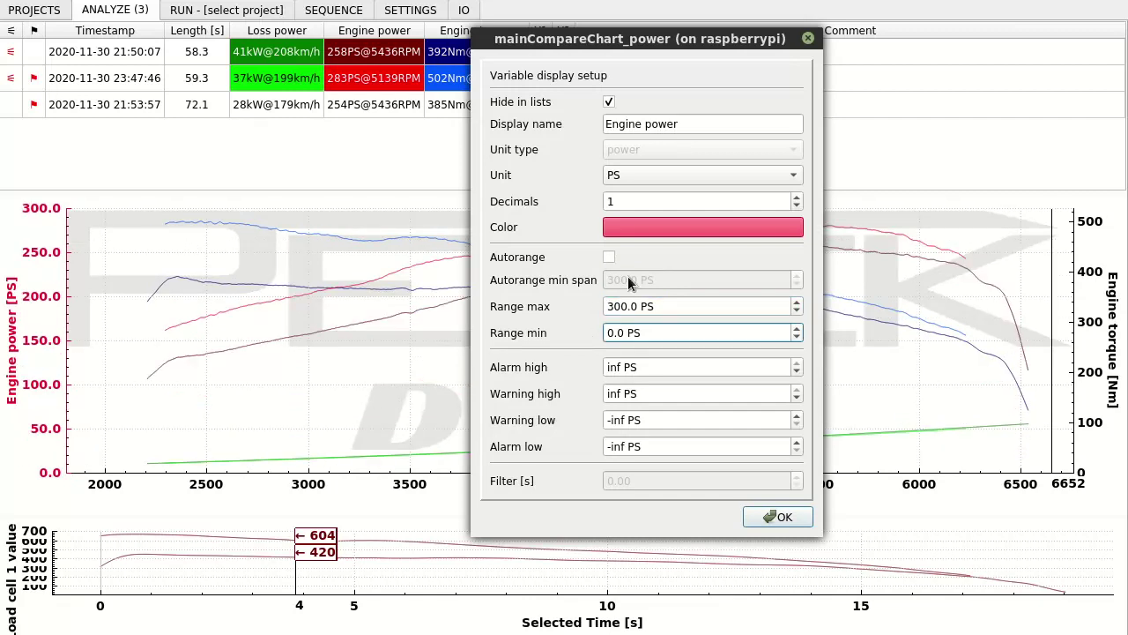
click(607, 257)
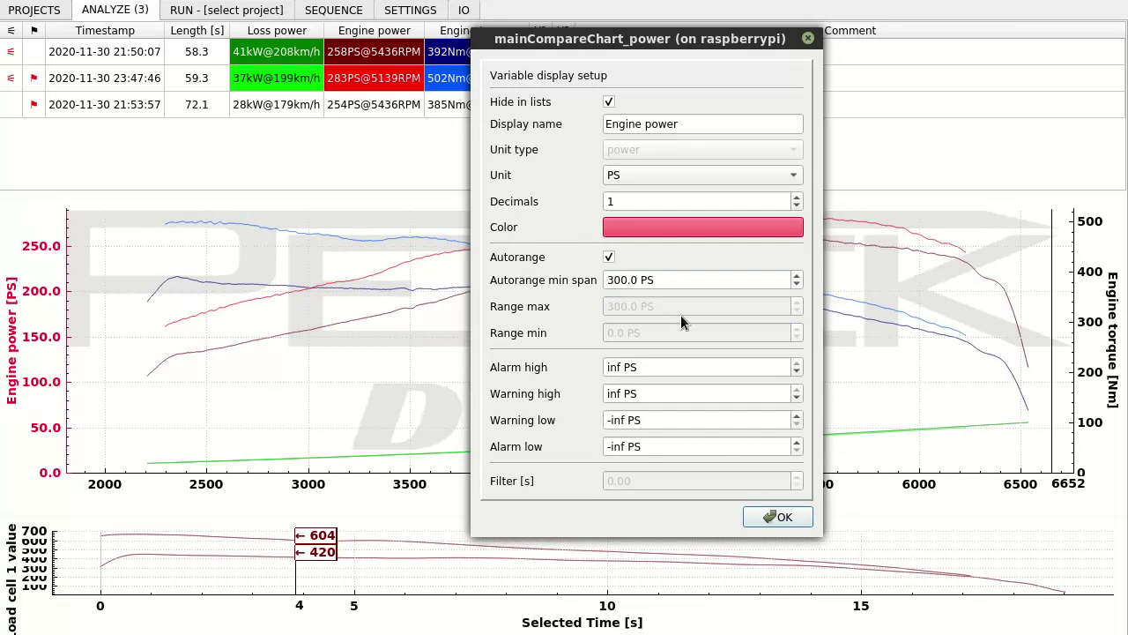
- Apply the power setup and rescale the chart to fit about 2000–6500 RPM from 0 PS
click(779, 518)
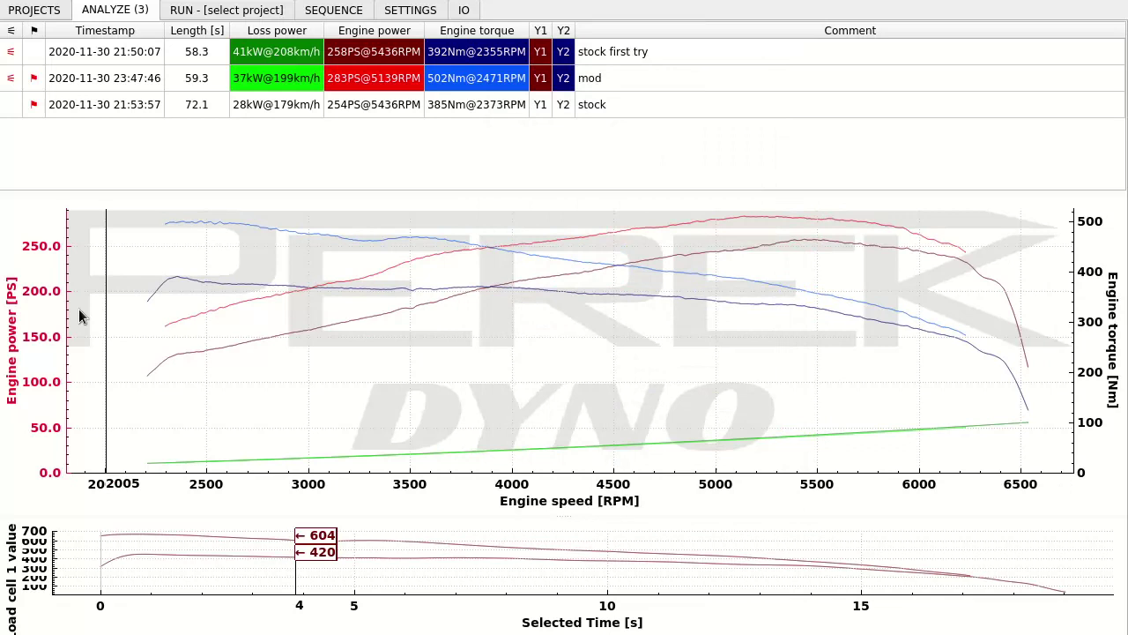
drag(53, 317, 60, 353)
scroll(685, 291, down, 3)
scroll(612, 291, up, 2)
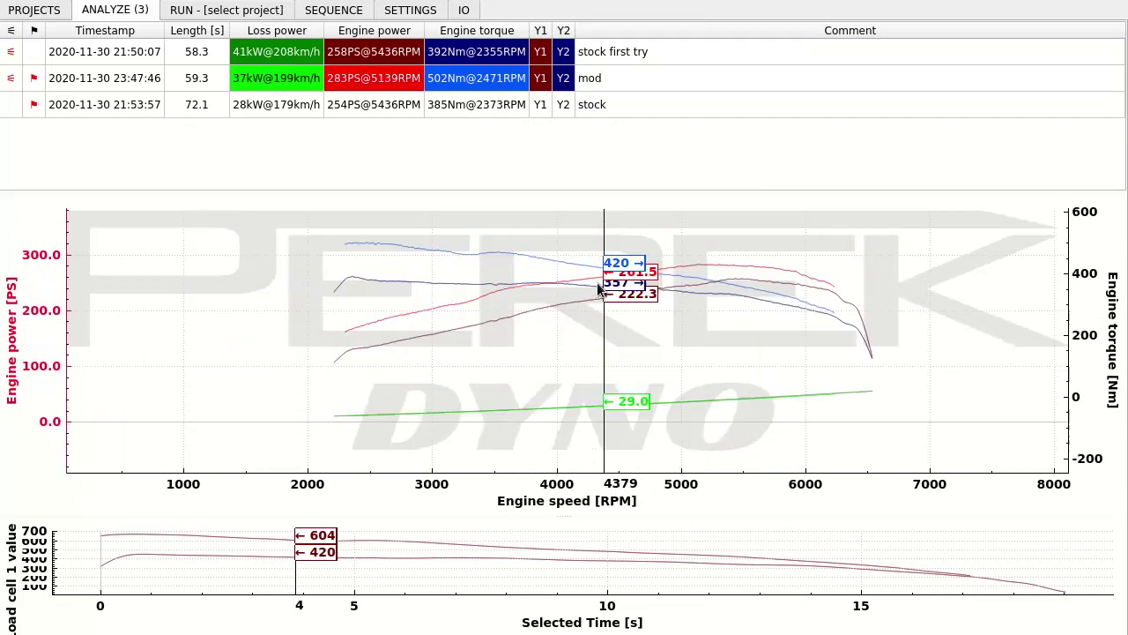
scroll(503, 282, down, 4)
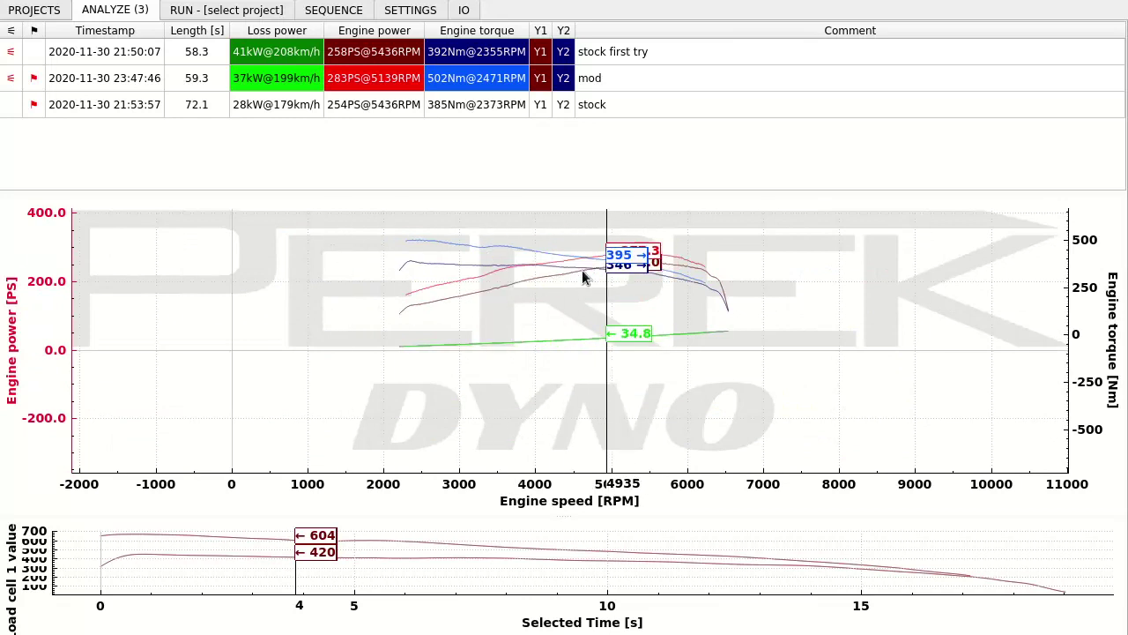
right_click(549, 281)
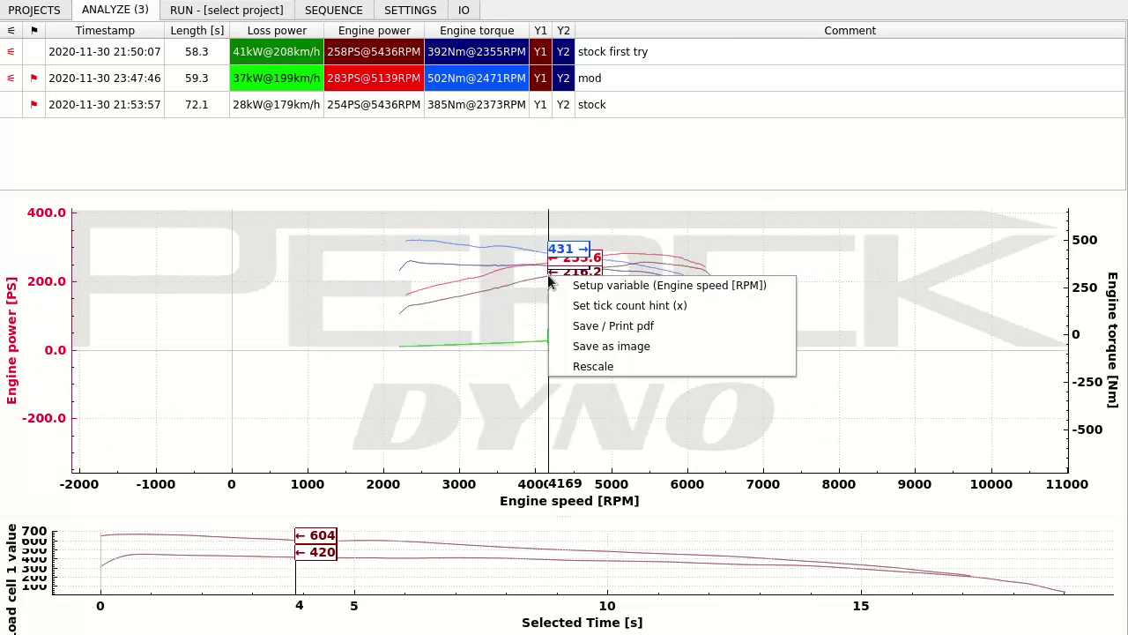
click(602, 370)
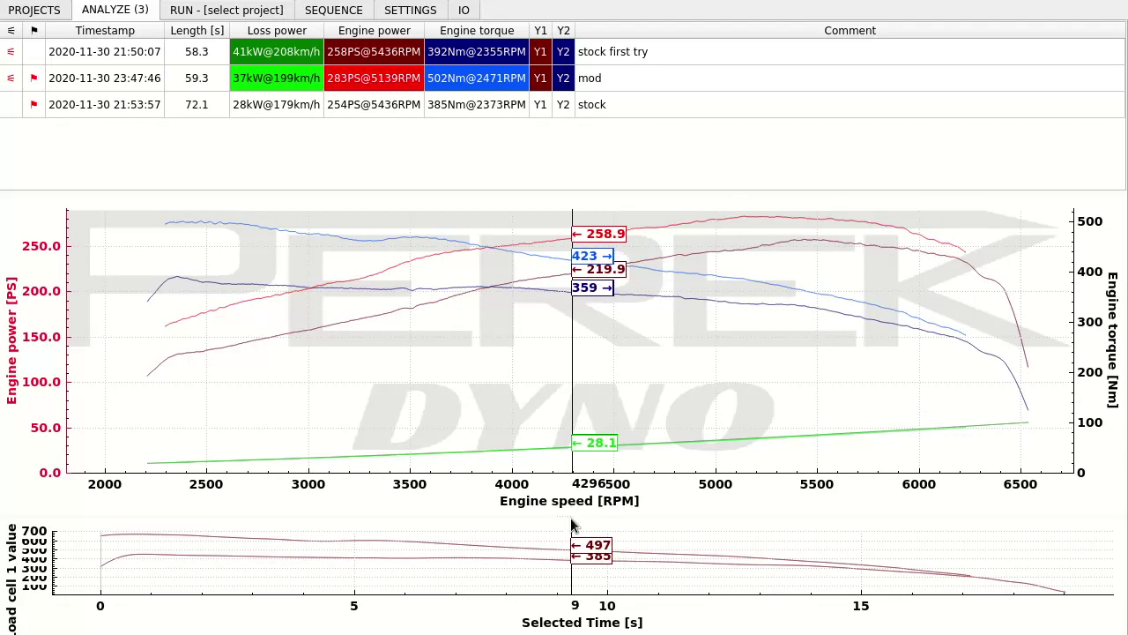
drag(570, 527, 544, 337)
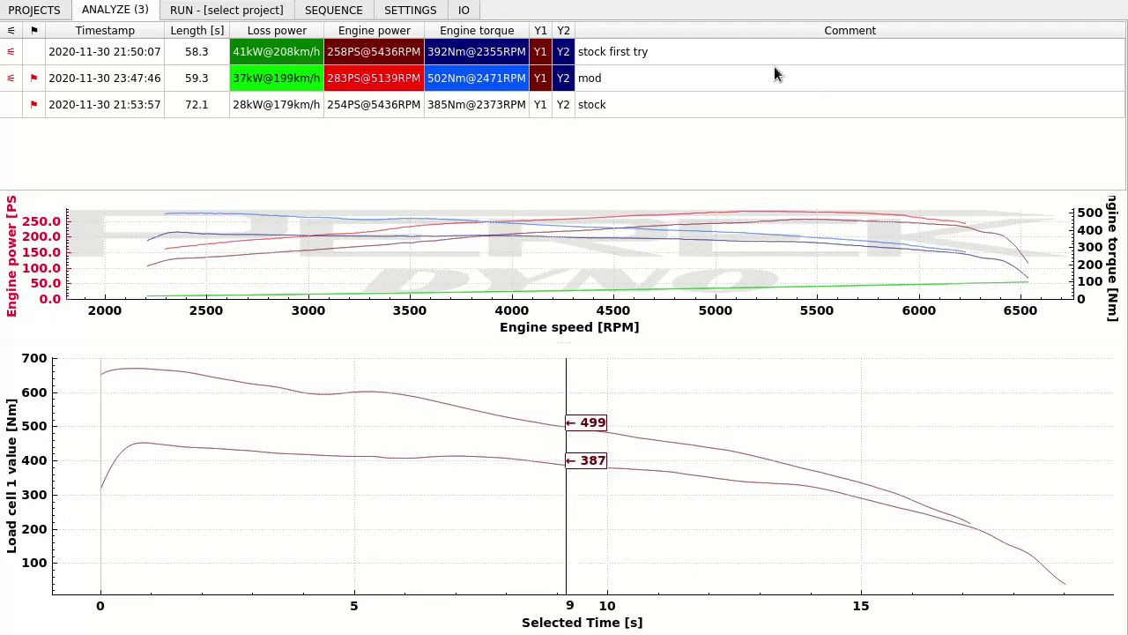
right_click(707, 51)
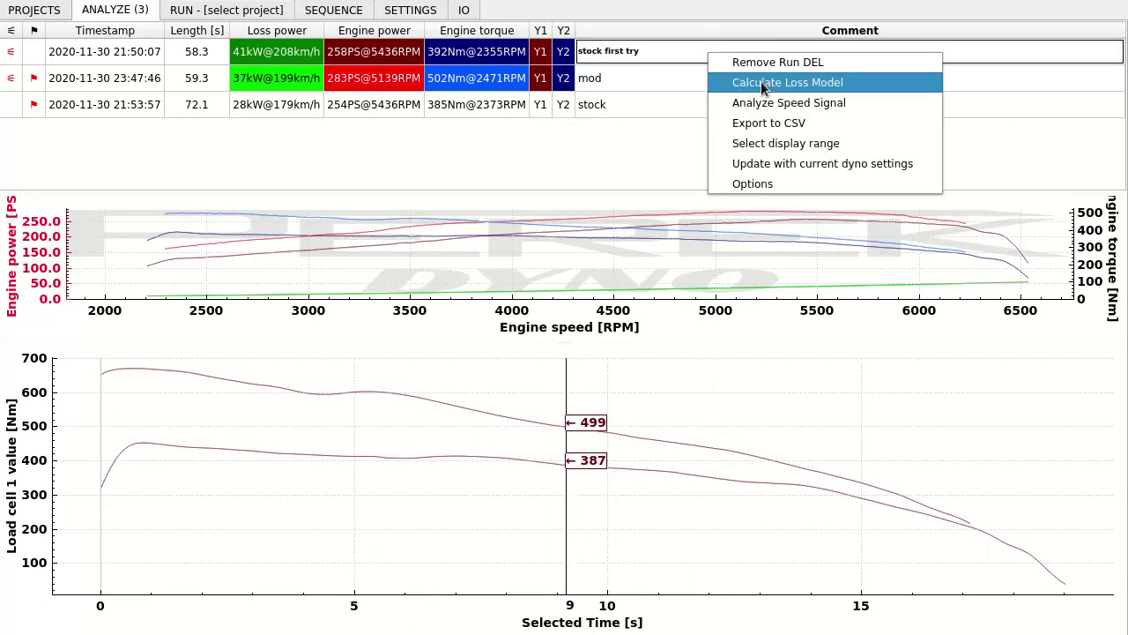
click(791, 142)
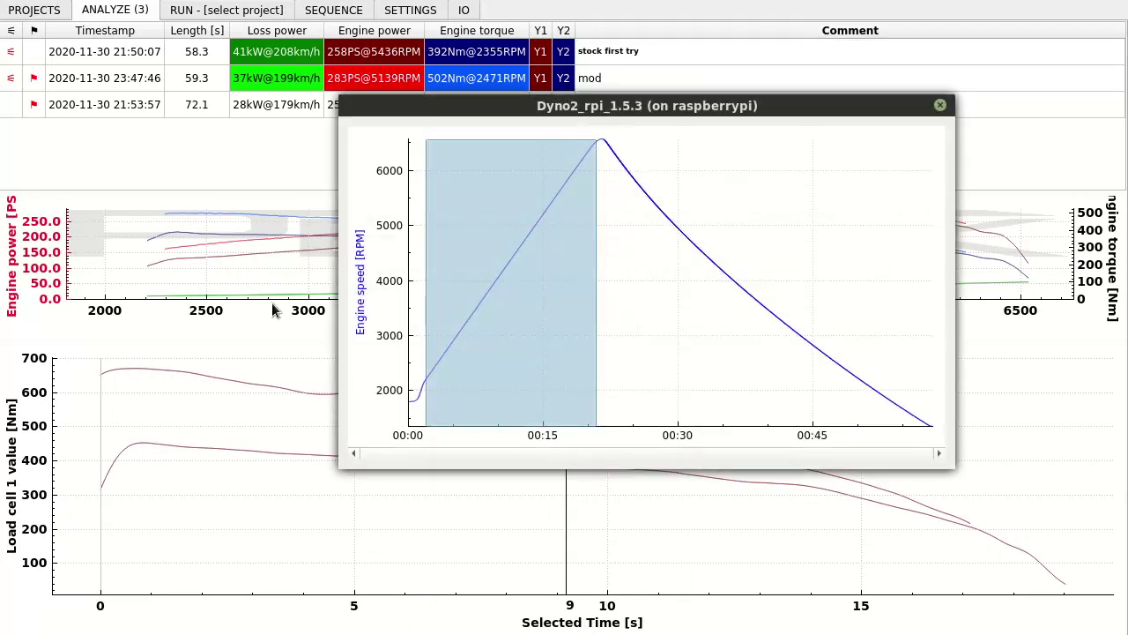
click(941, 105)
right_click(561, 560)
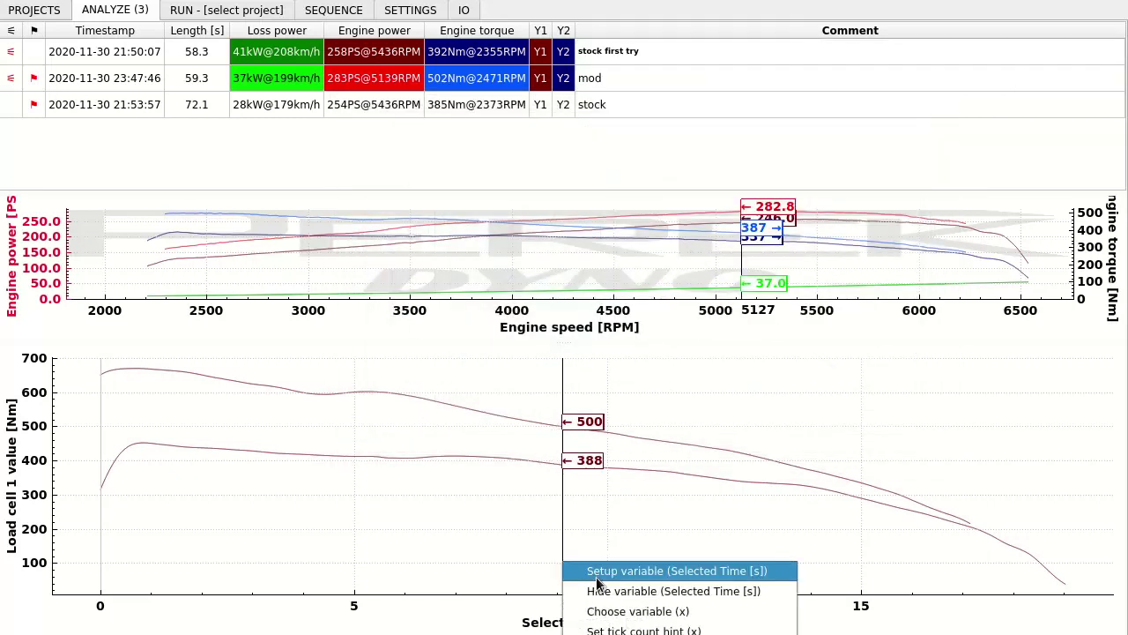
click(630, 619)
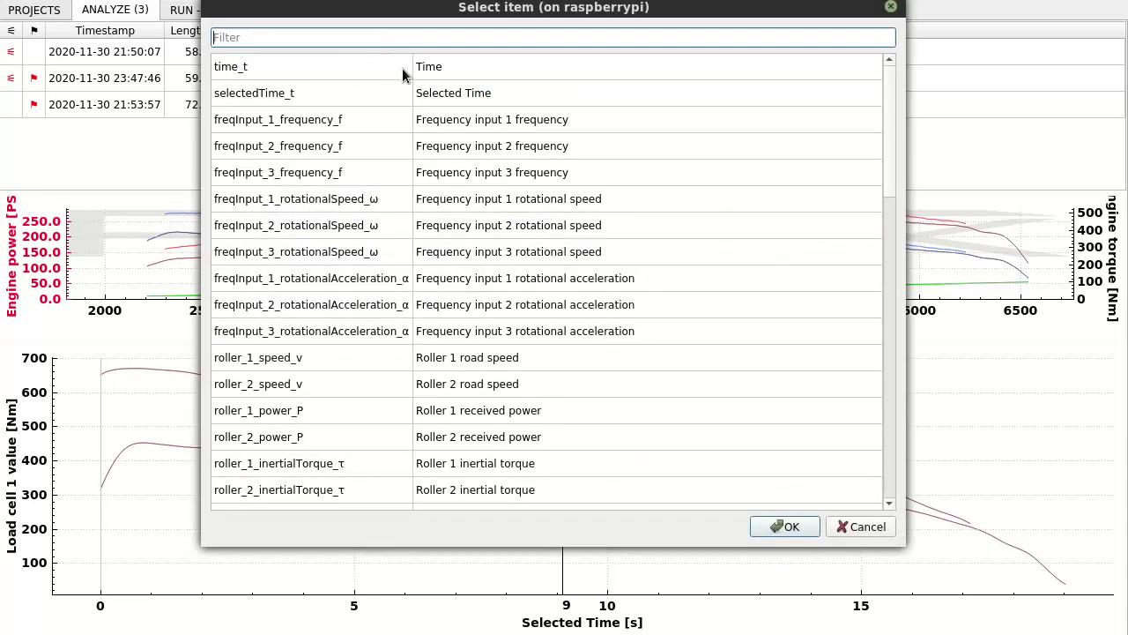
double_click(452, 72)
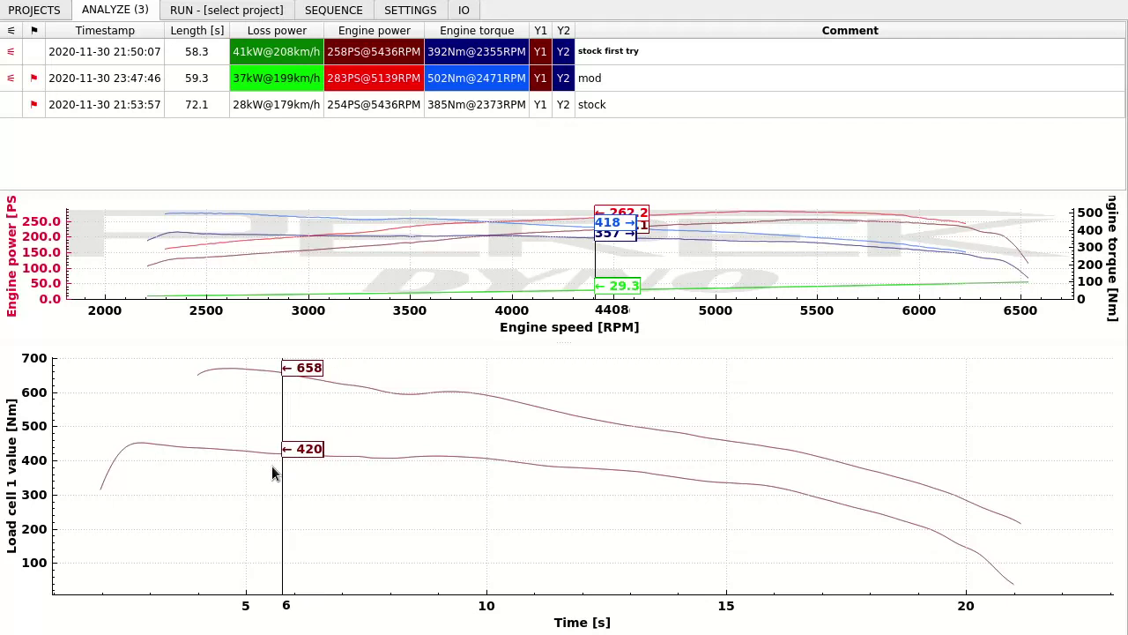
right_click(590, 589)
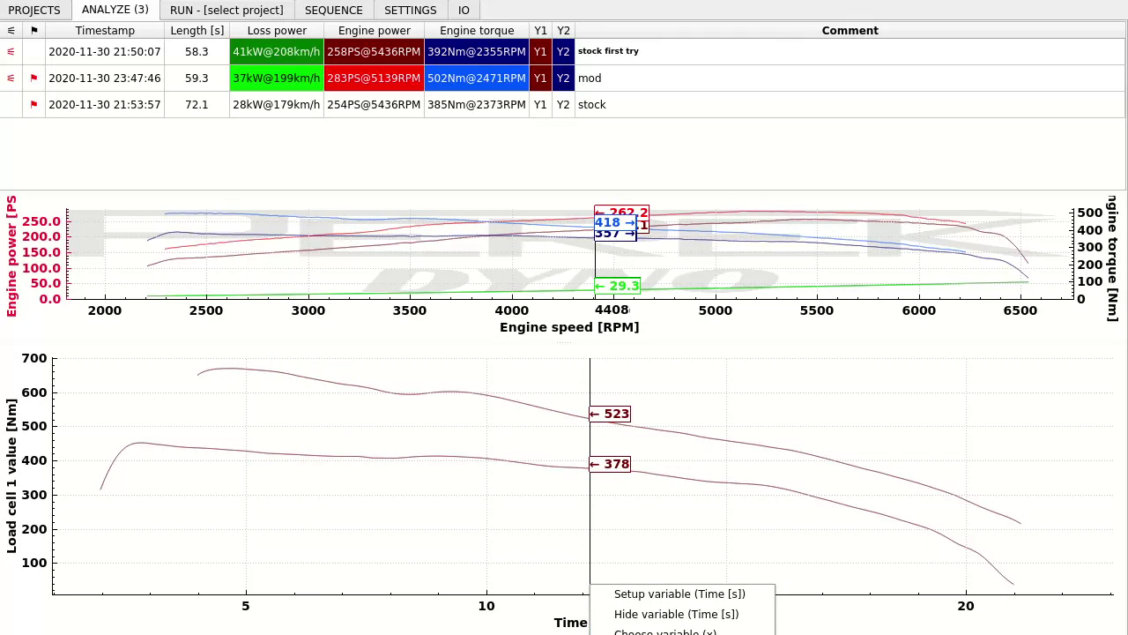
click(665, 631)
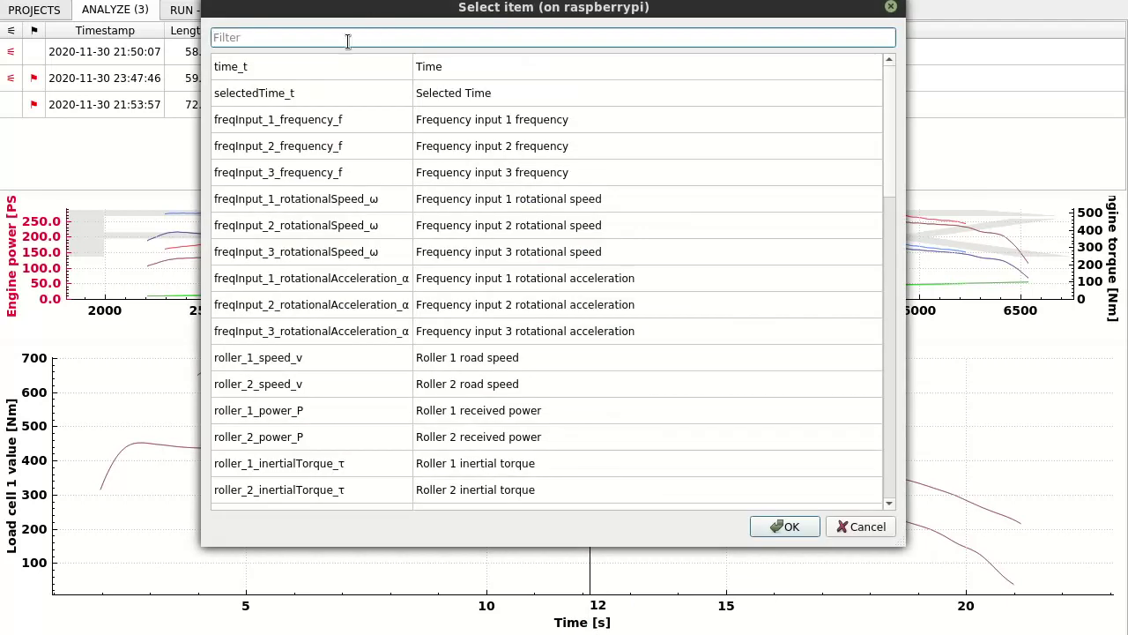
double_click(450, 99)
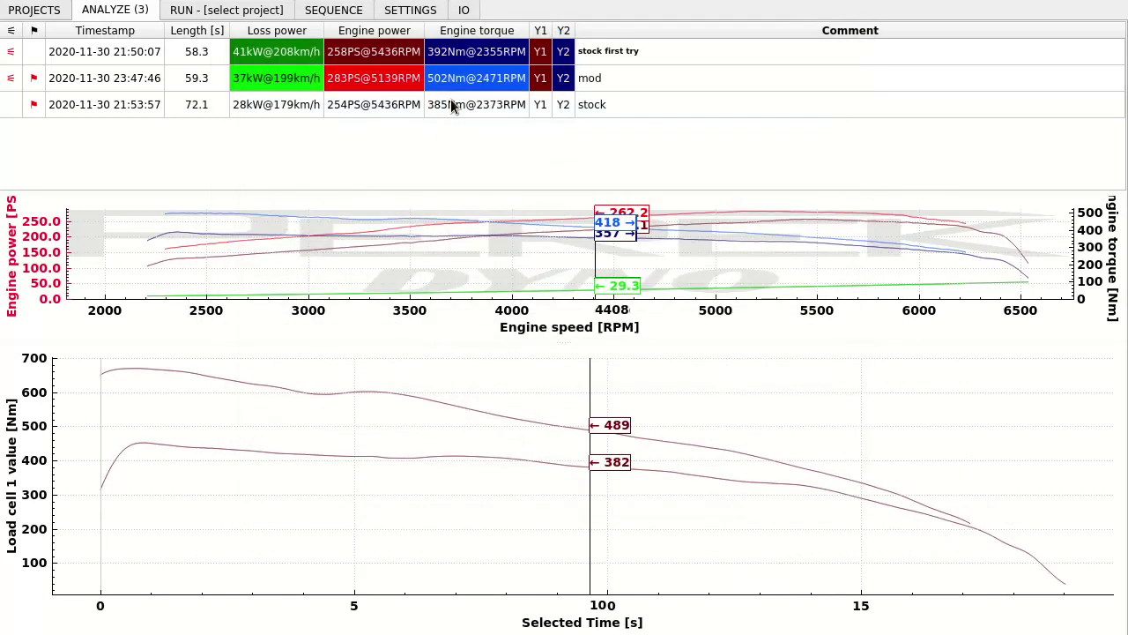
drag(194, 498, 10, 495)
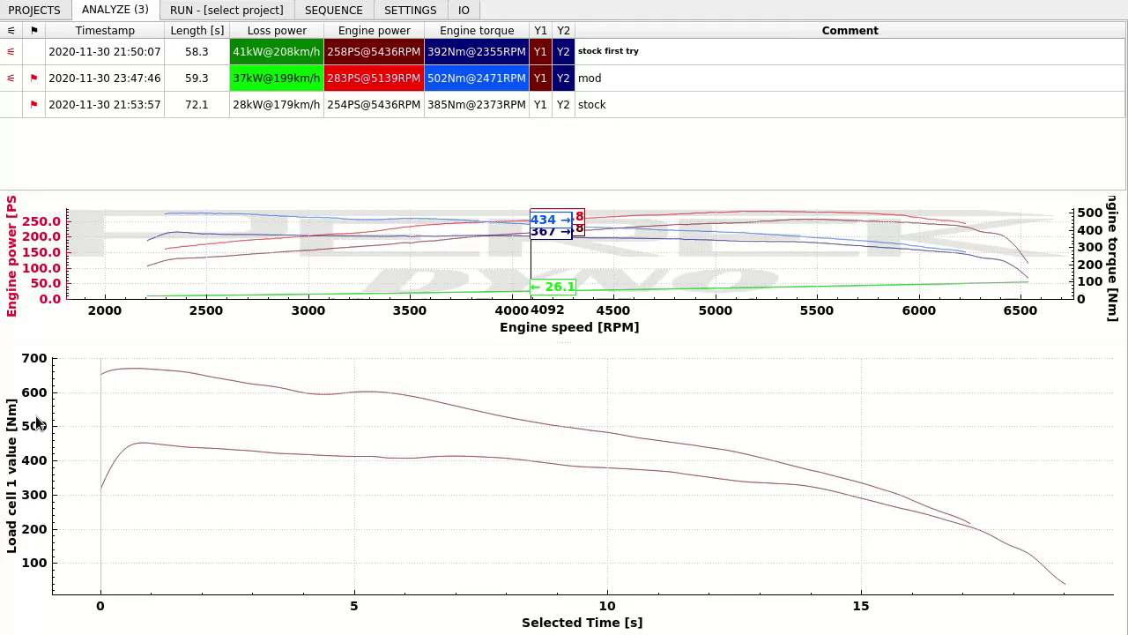
drag(30, 469, 492, 494)
drag(585, 569, 66, 503)
right_click(71, 495)
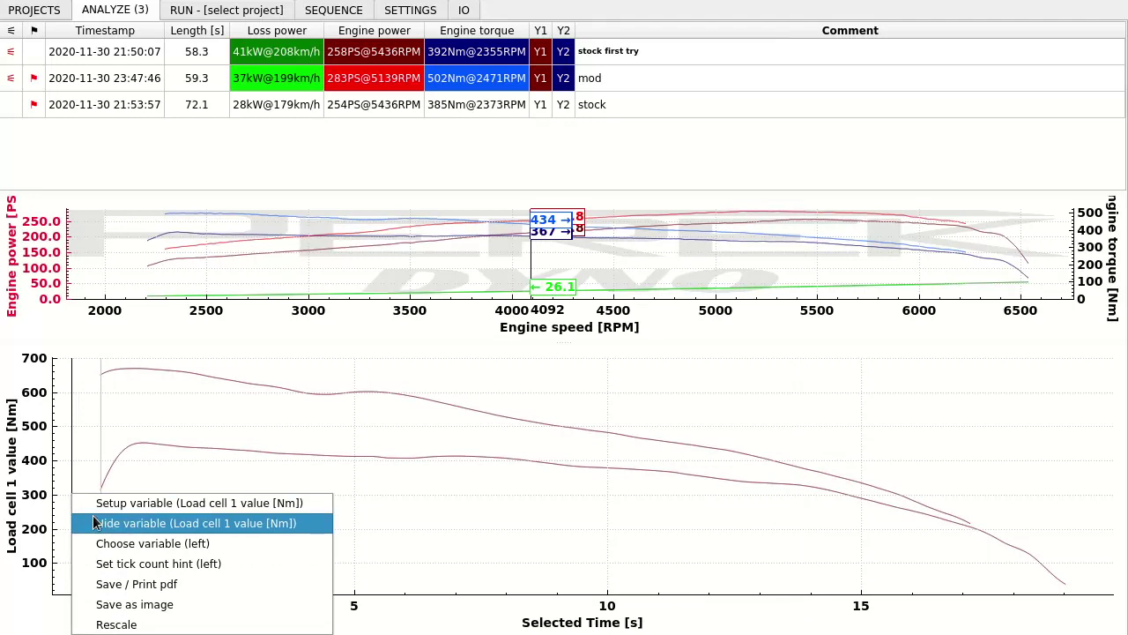
click(141, 505)
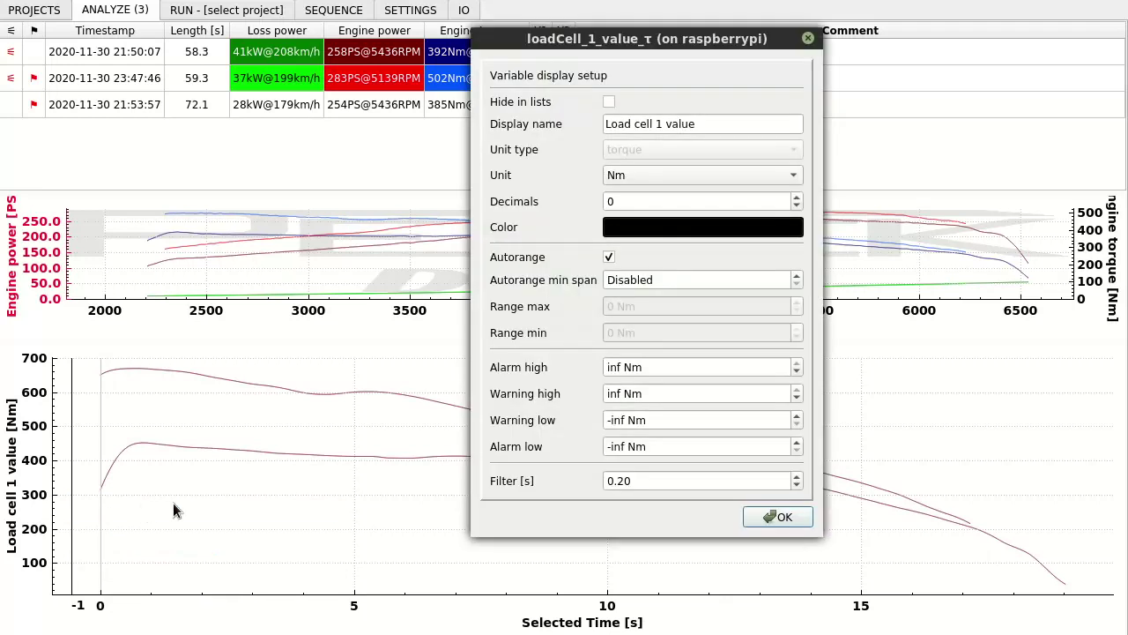
drag(648, 481, 601, 480)
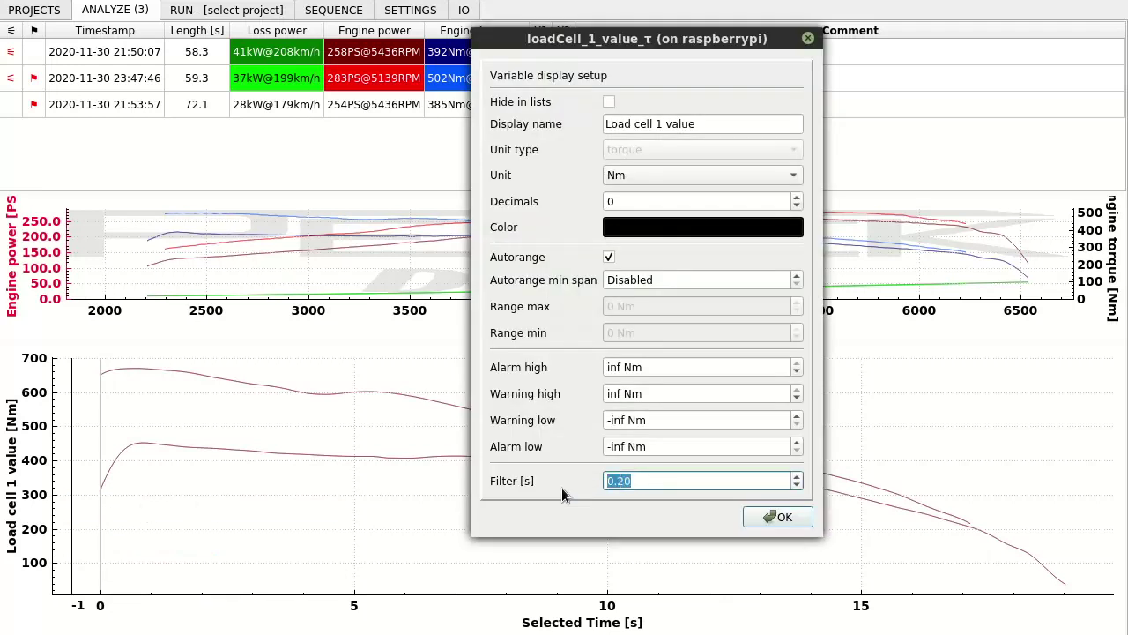
text(0)
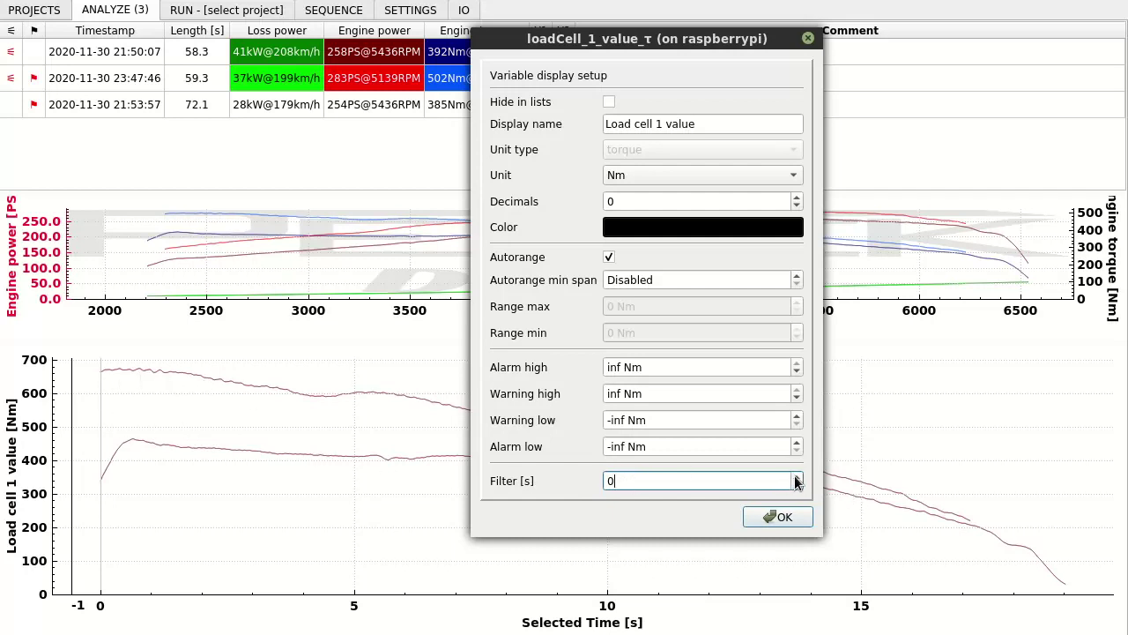
double_click(602, 479)
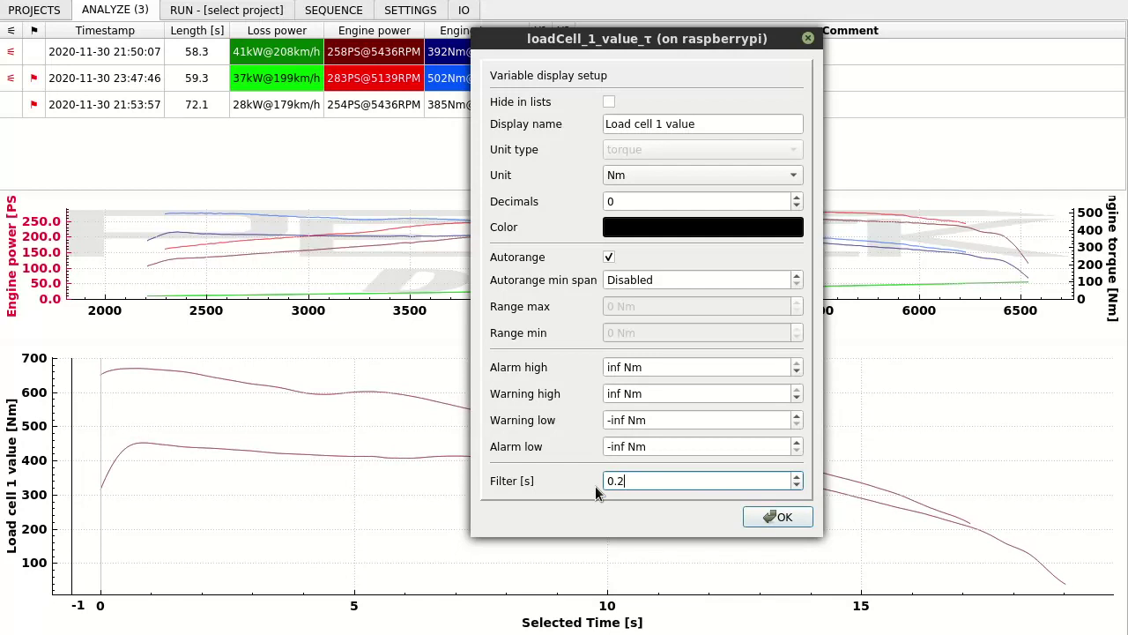
key(BackSpace)
text(5)
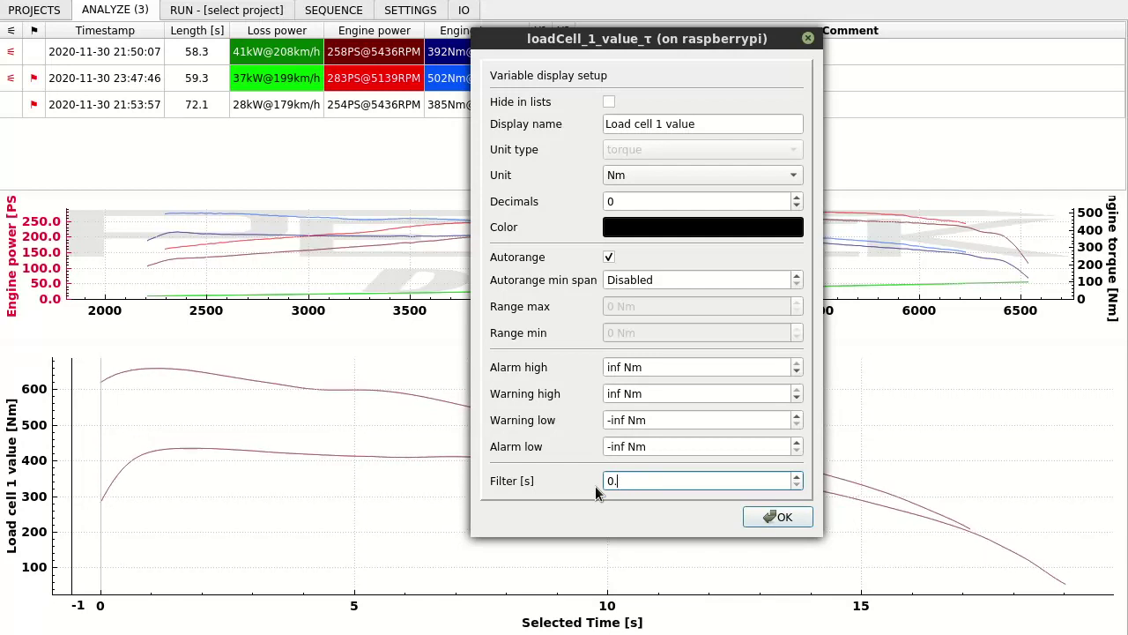
key(BackSpace)
text(2)
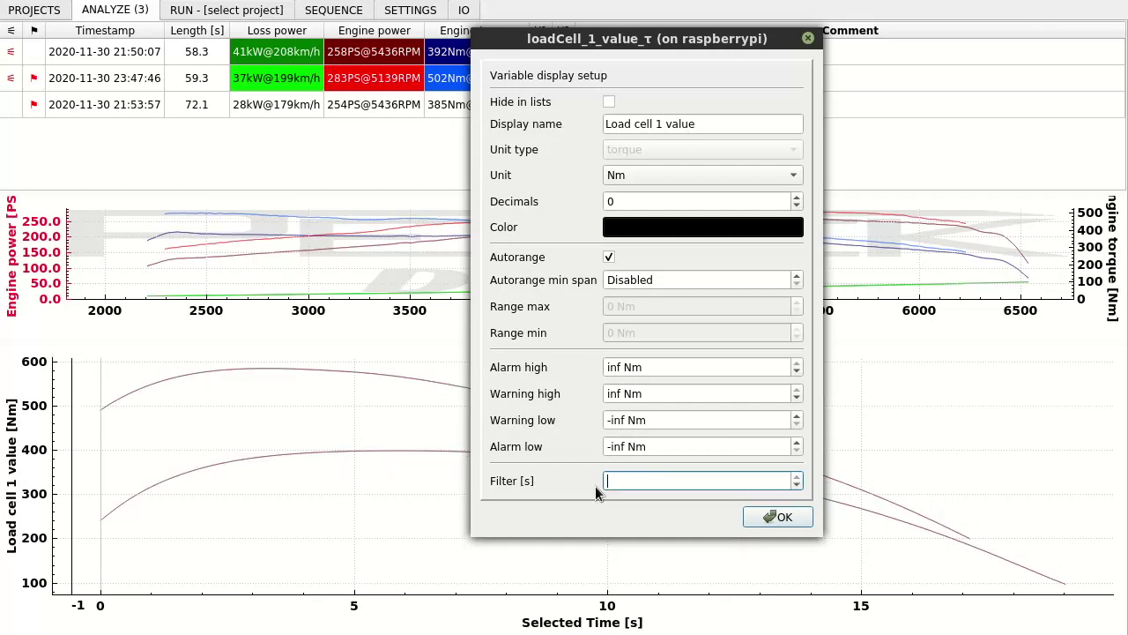
text(0.2)
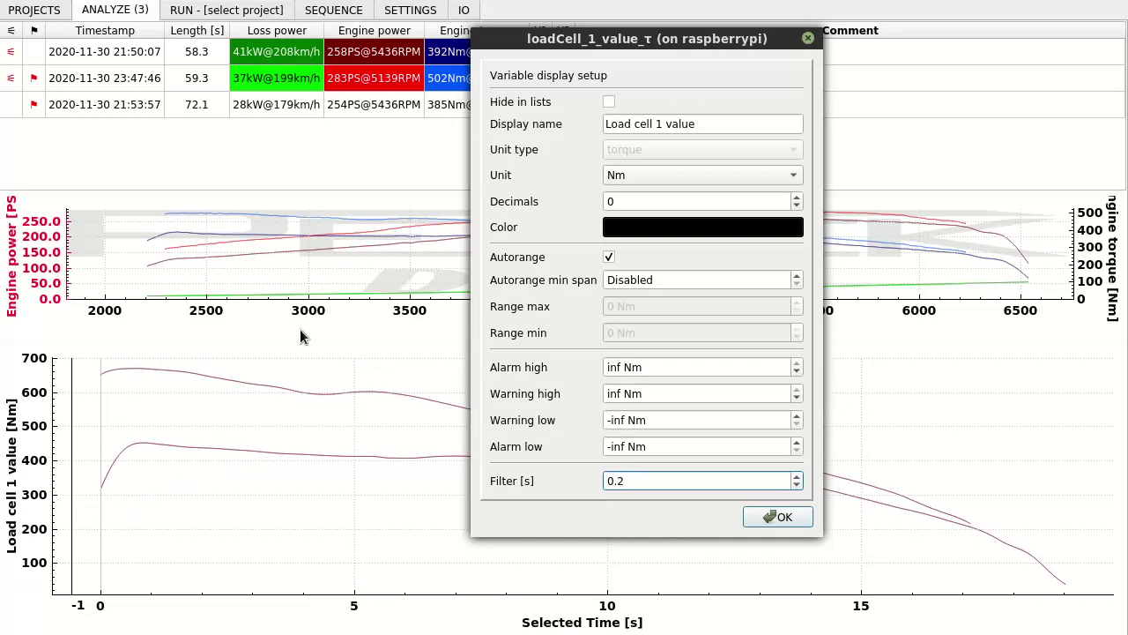
click(785, 518)
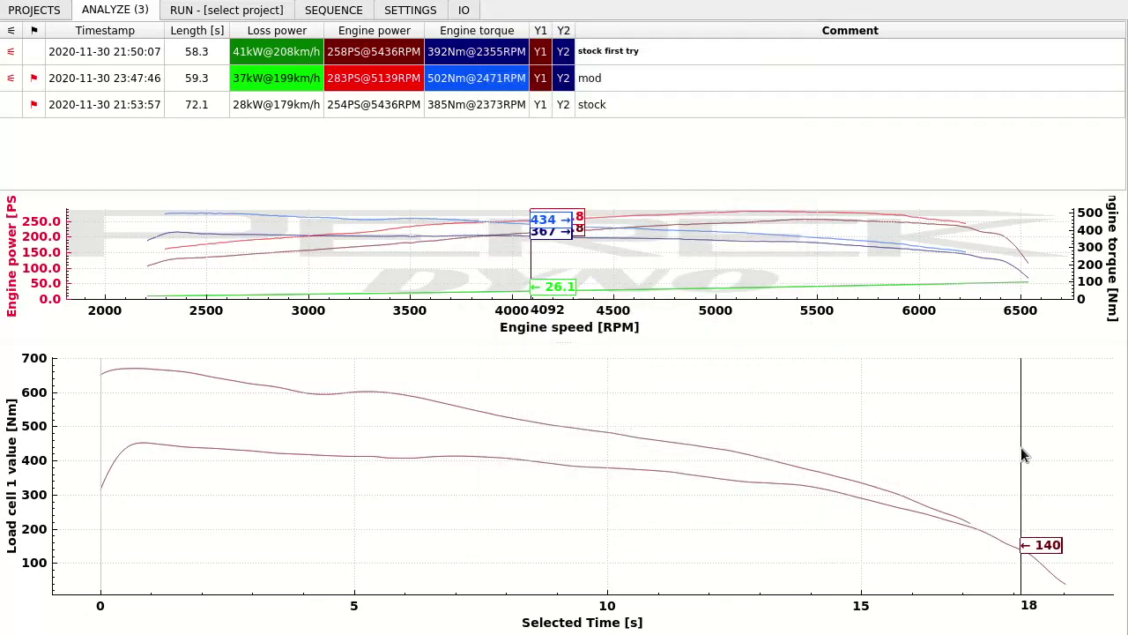
- Plot roller_1_inertialTorque_τ on a right-hand axis of the load-cell chart, filtering by 'iner'
right_click(1091, 450)
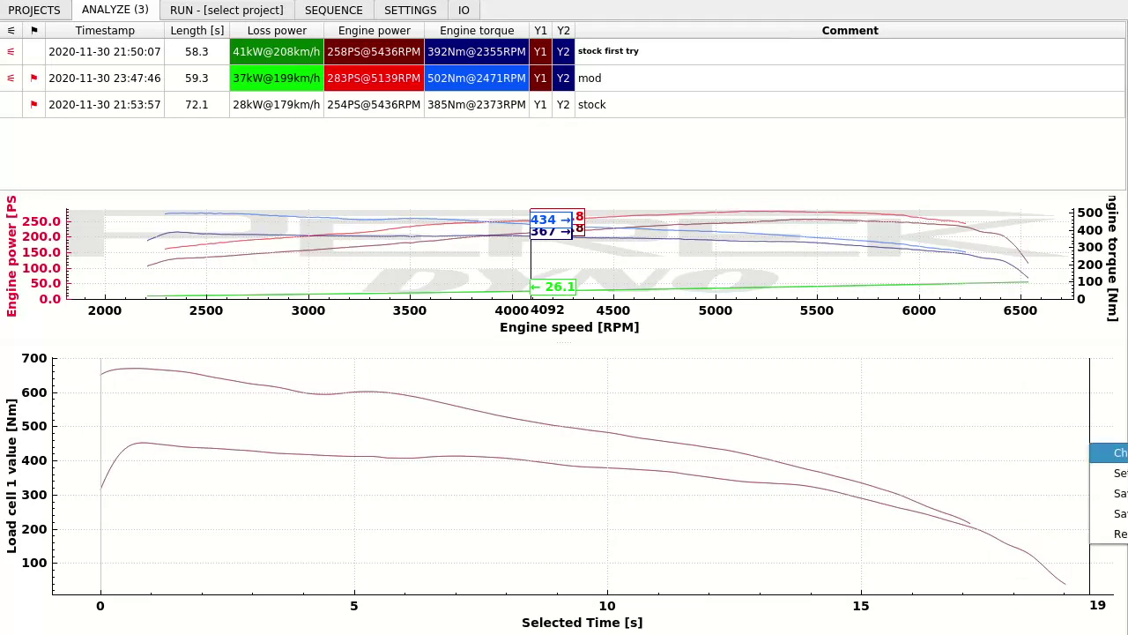
click(1106, 452)
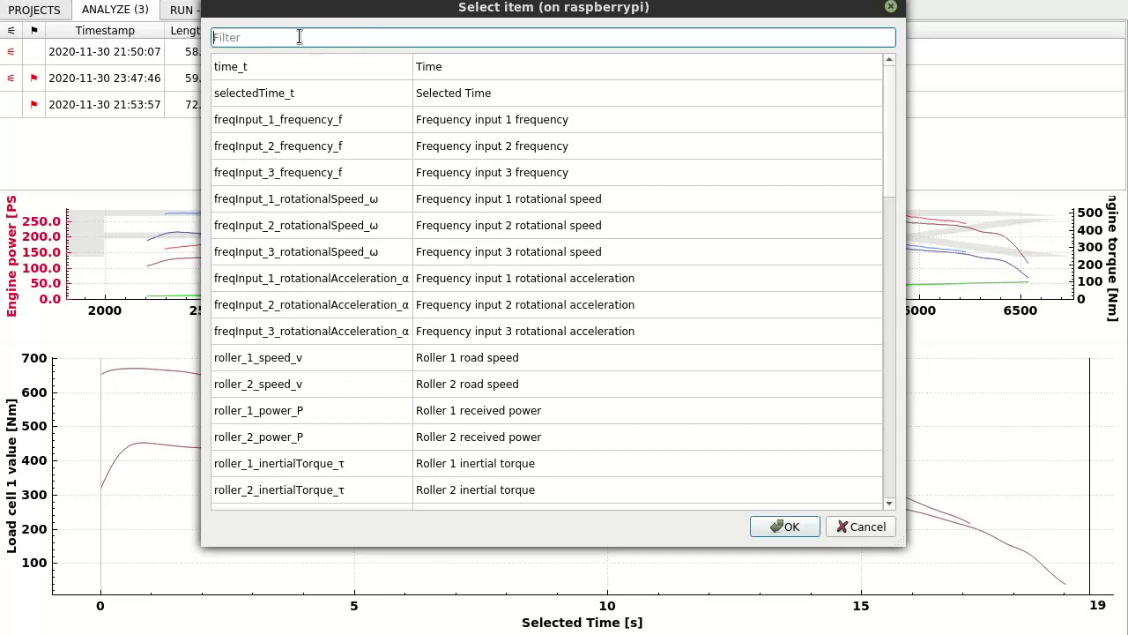
text(iner)
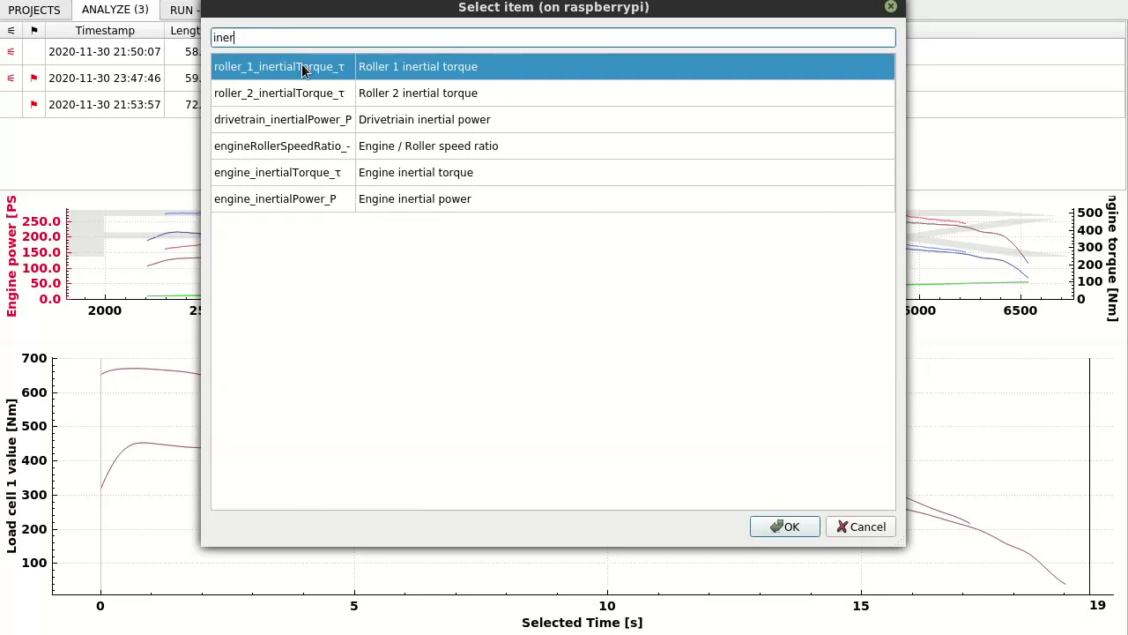
double_click(419, 69)
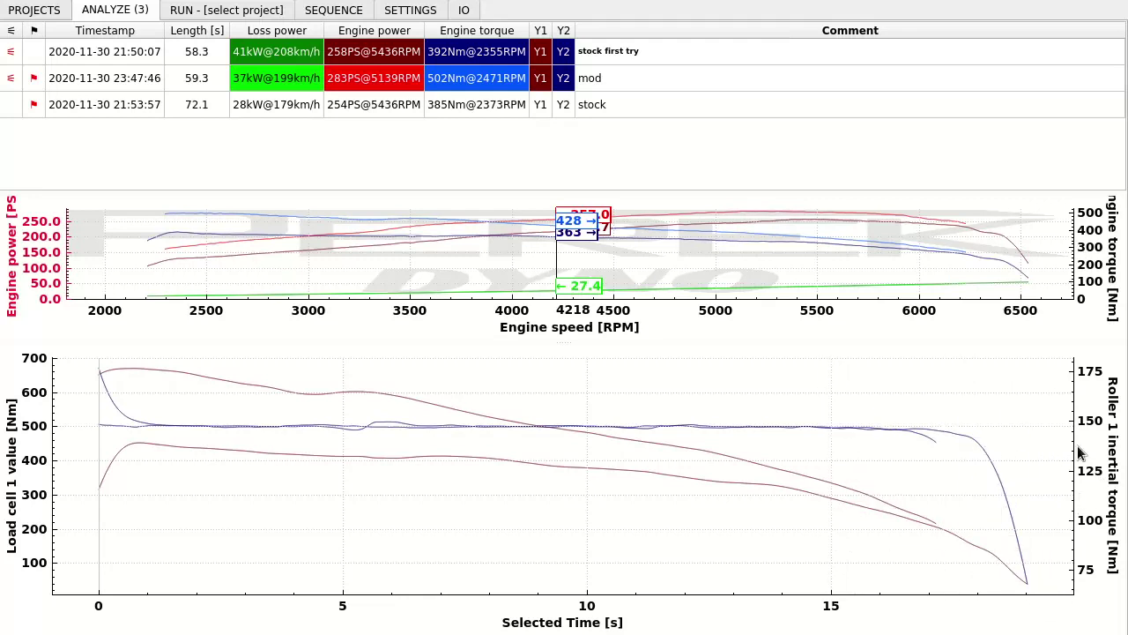
- Rescale the load-cell chart to its full 0–19 s range and enlarge the engine power chart above
drag(1090, 458, 1092, 505)
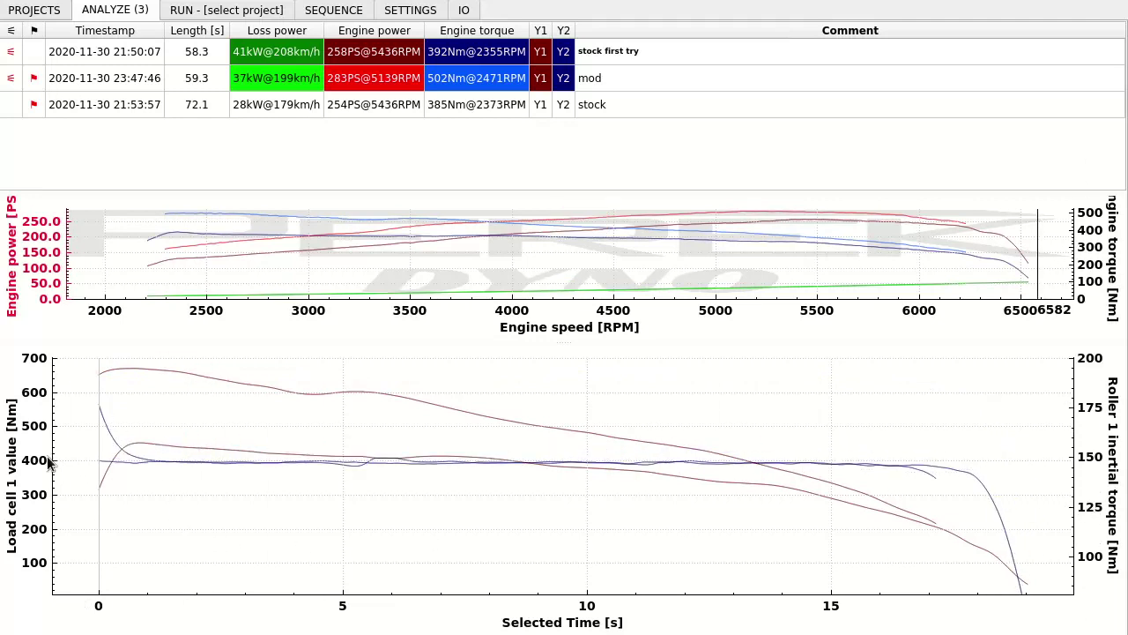
drag(48, 465, 40, 493)
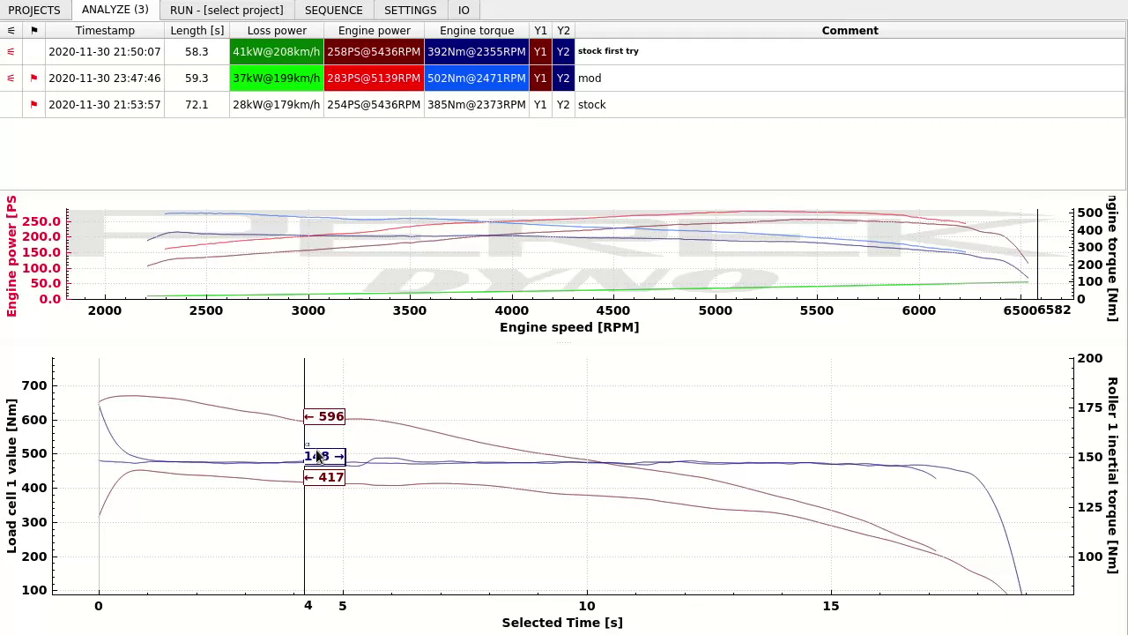
drag(305, 441, 428, 497)
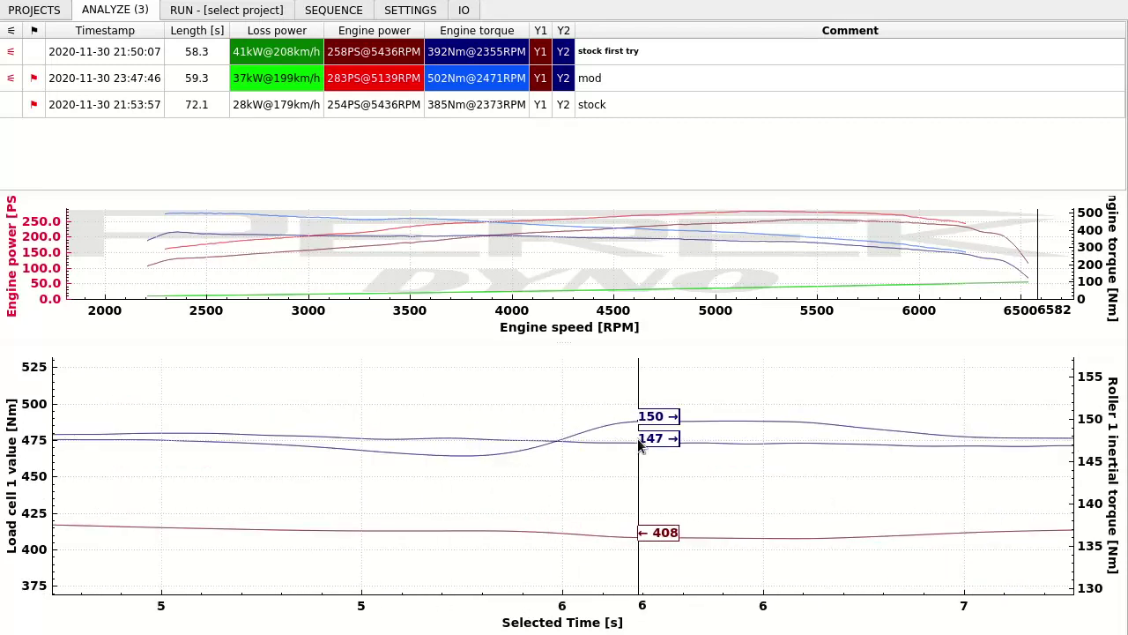
scroll(634, 434, up, 5)
scroll(640, 445, down, 5)
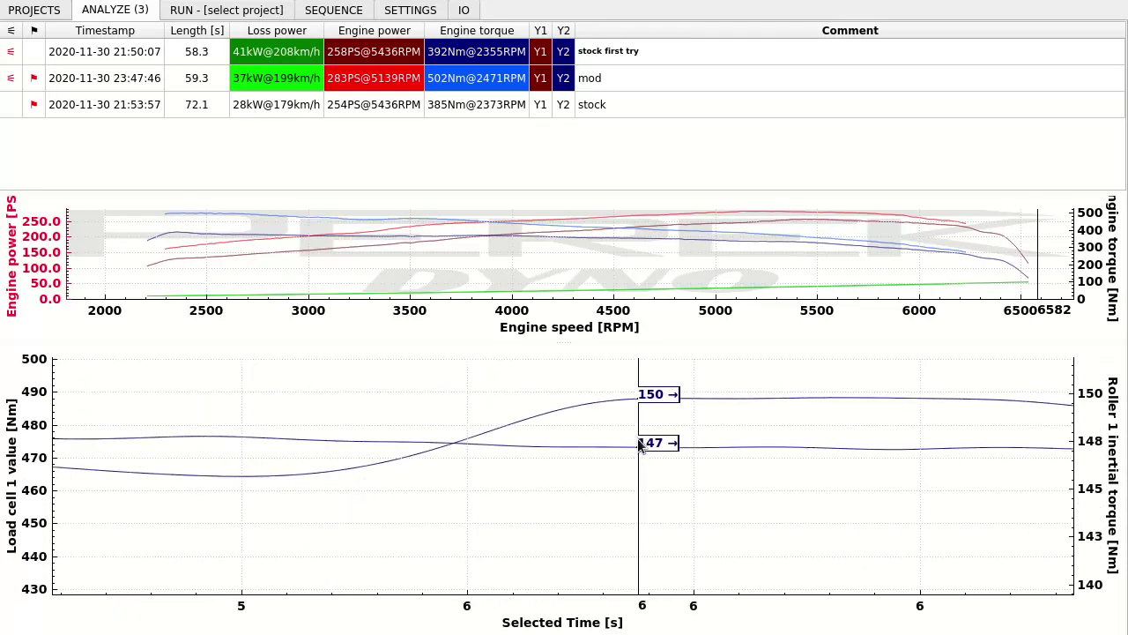
right_click(642, 443)
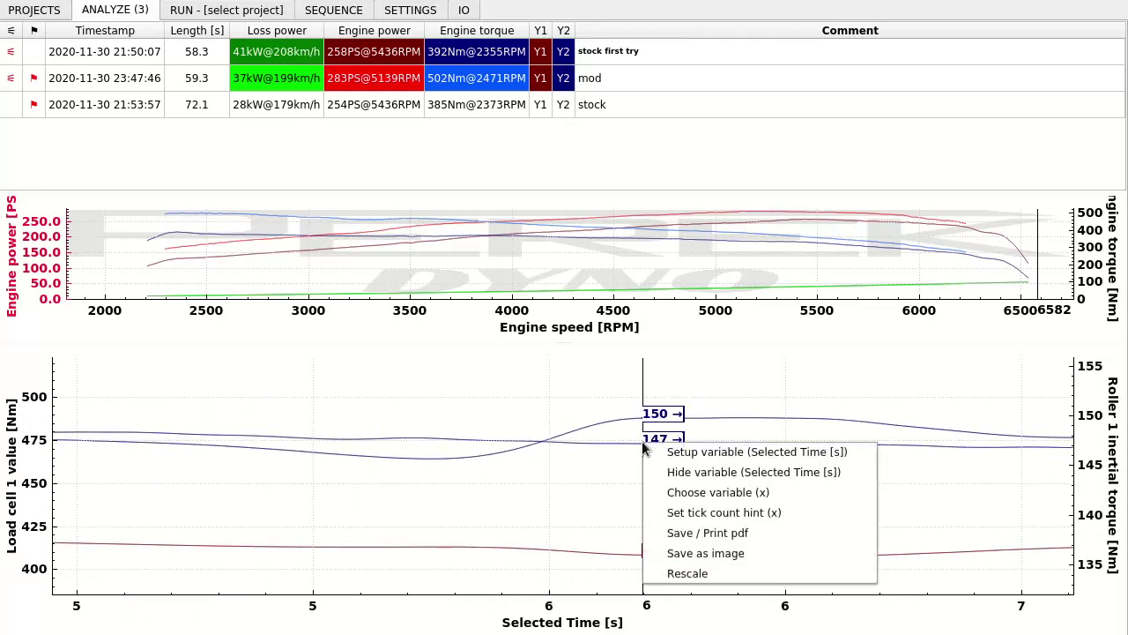
click(715, 574)
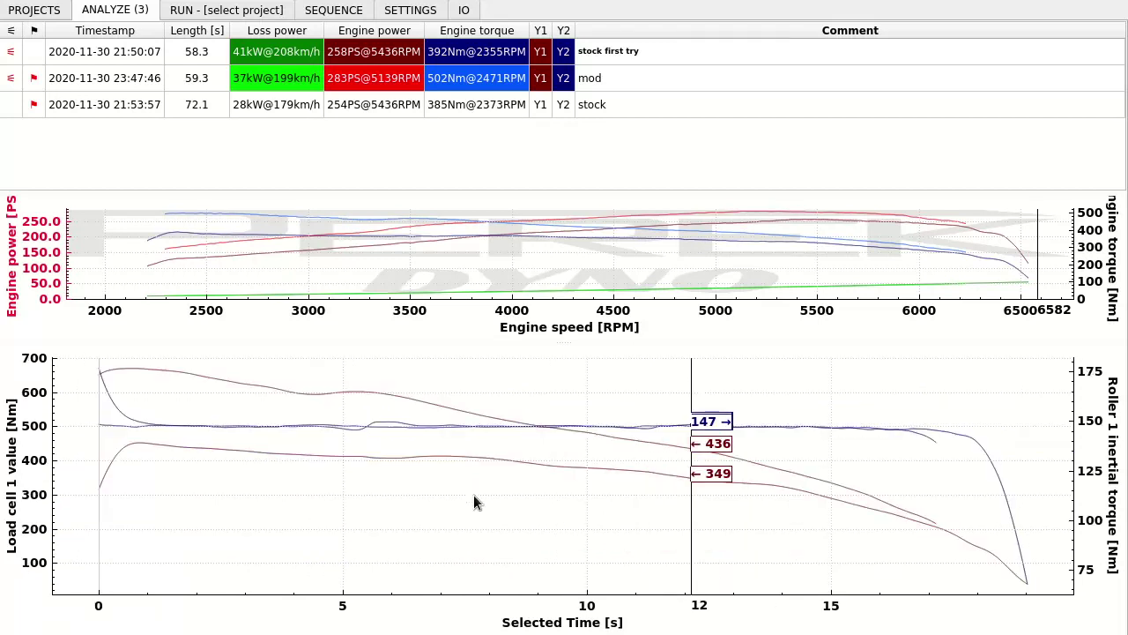
drag(616, 468, 580, 393)
drag(676, 539, 539, 311)
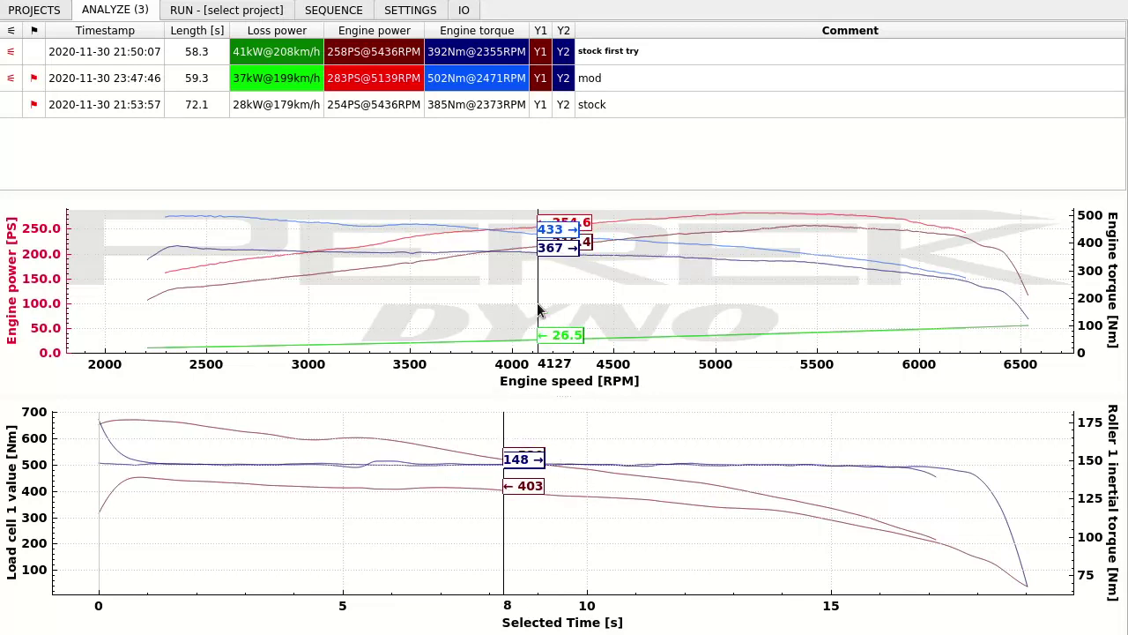
- Bring up the upper engine power chart's context menu, showing the Save / Print pdf option
right_click(539, 309)
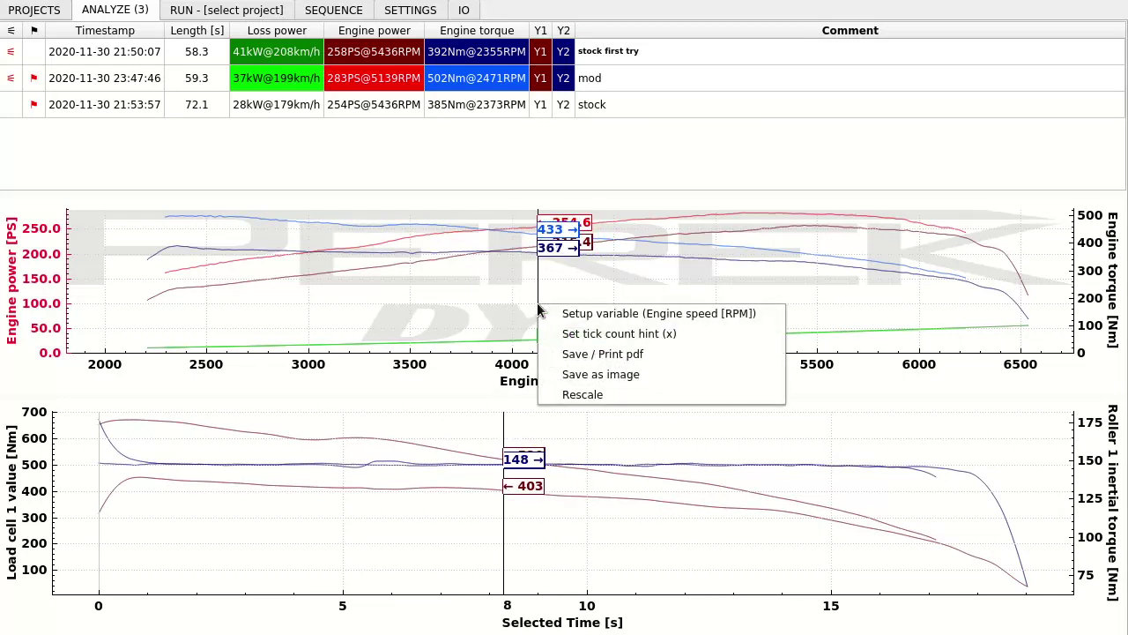